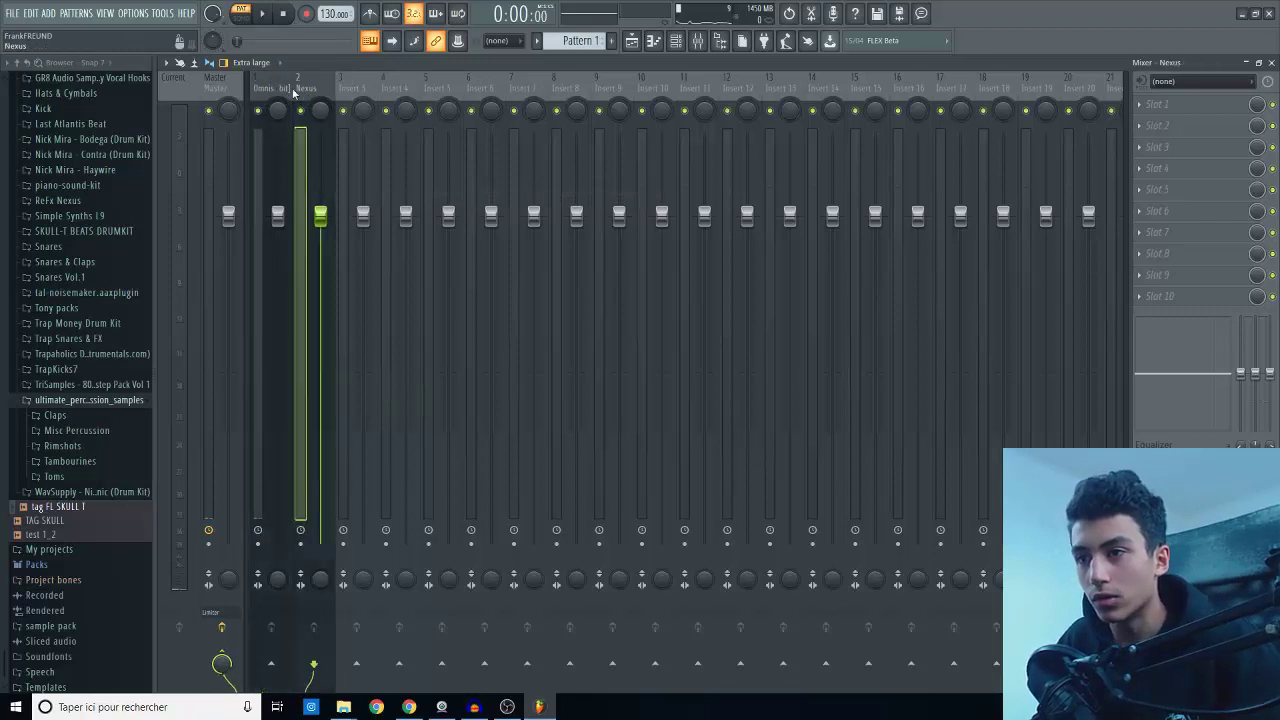
Arm the Omnisphere and Nexus mixer tracks for disk recording.
click(284, 91)
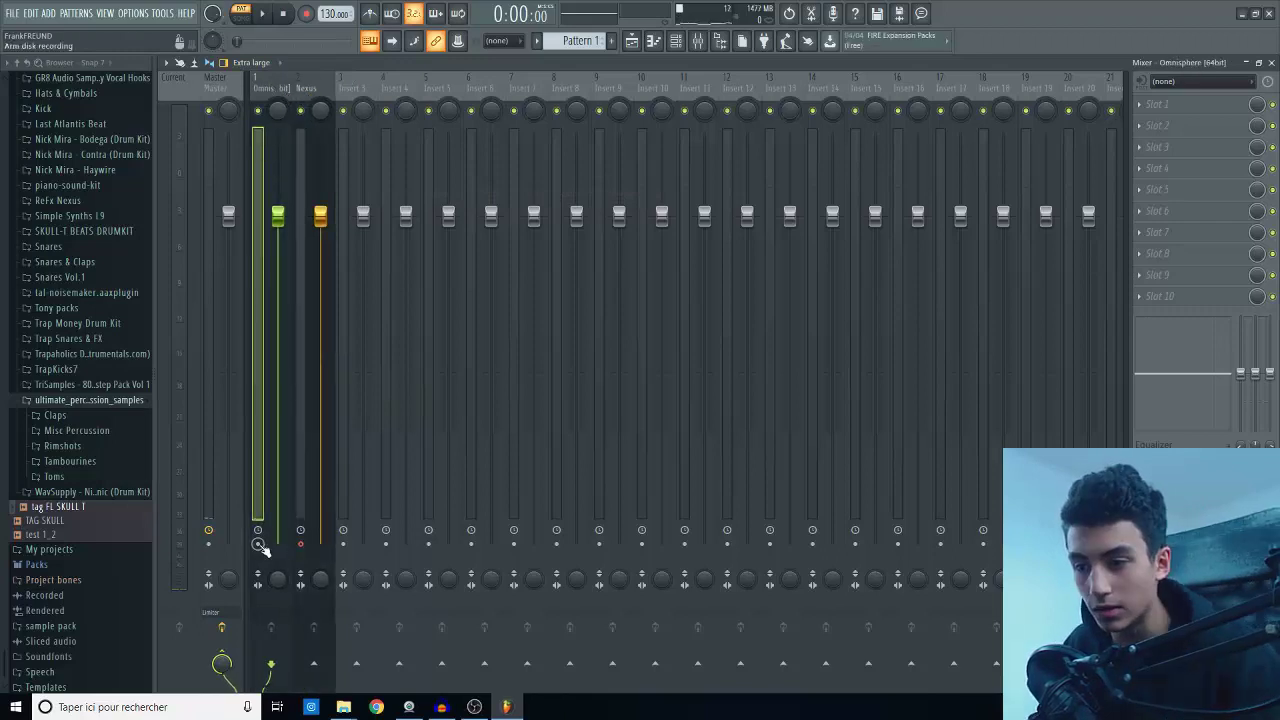
click(302, 547)
click(257, 544)
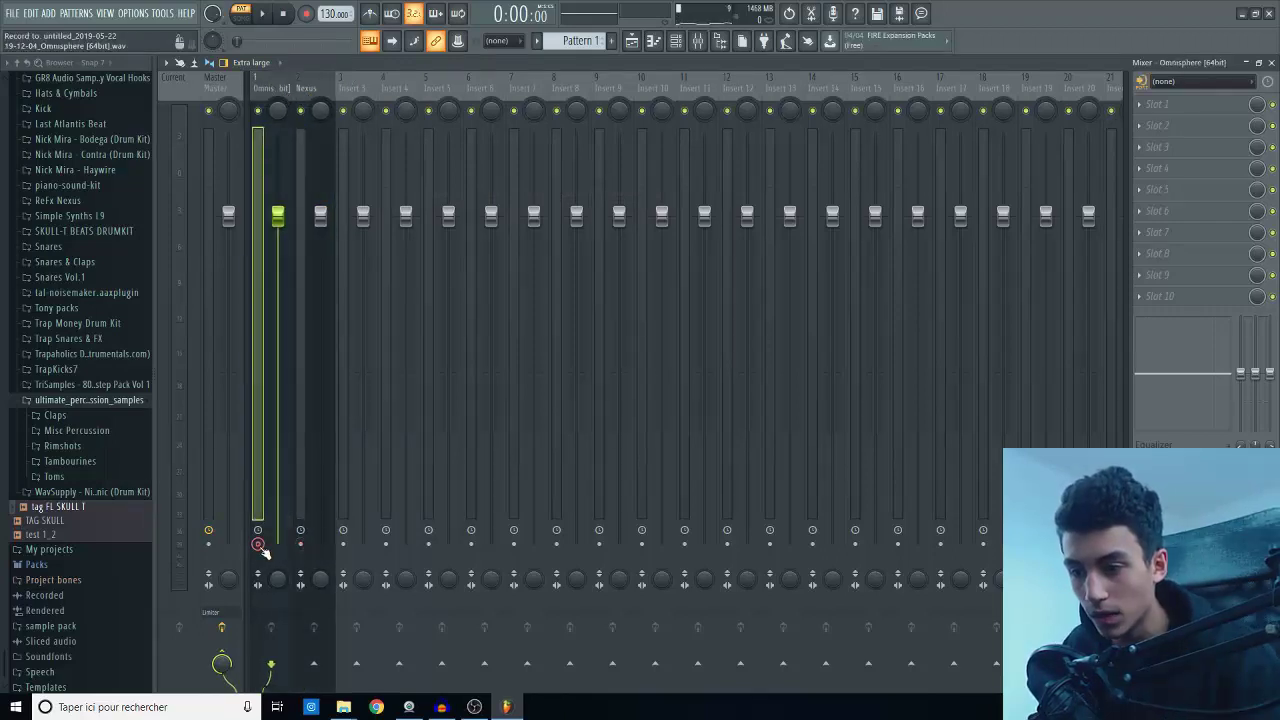
click(300, 544)
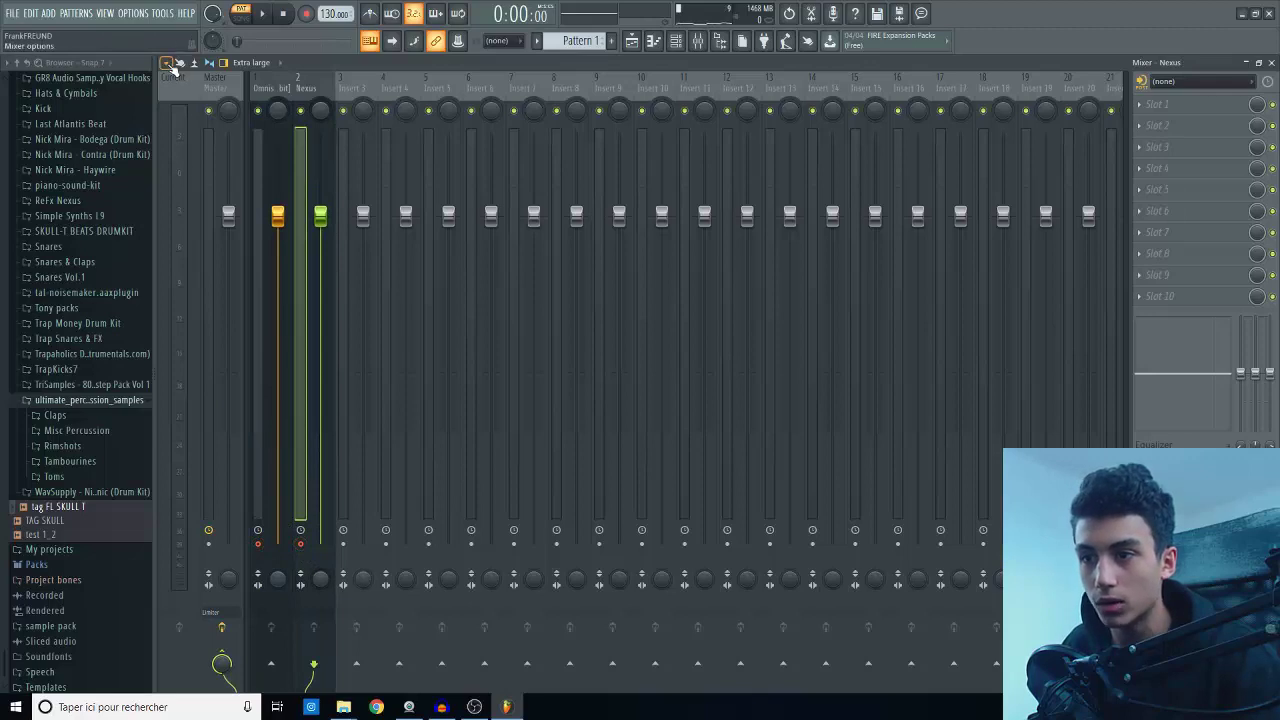
Render the two armed mixer tracks to wave files with the current settings and close the mixer to show the playlist.
click(170, 64)
mouse_move(198, 91)
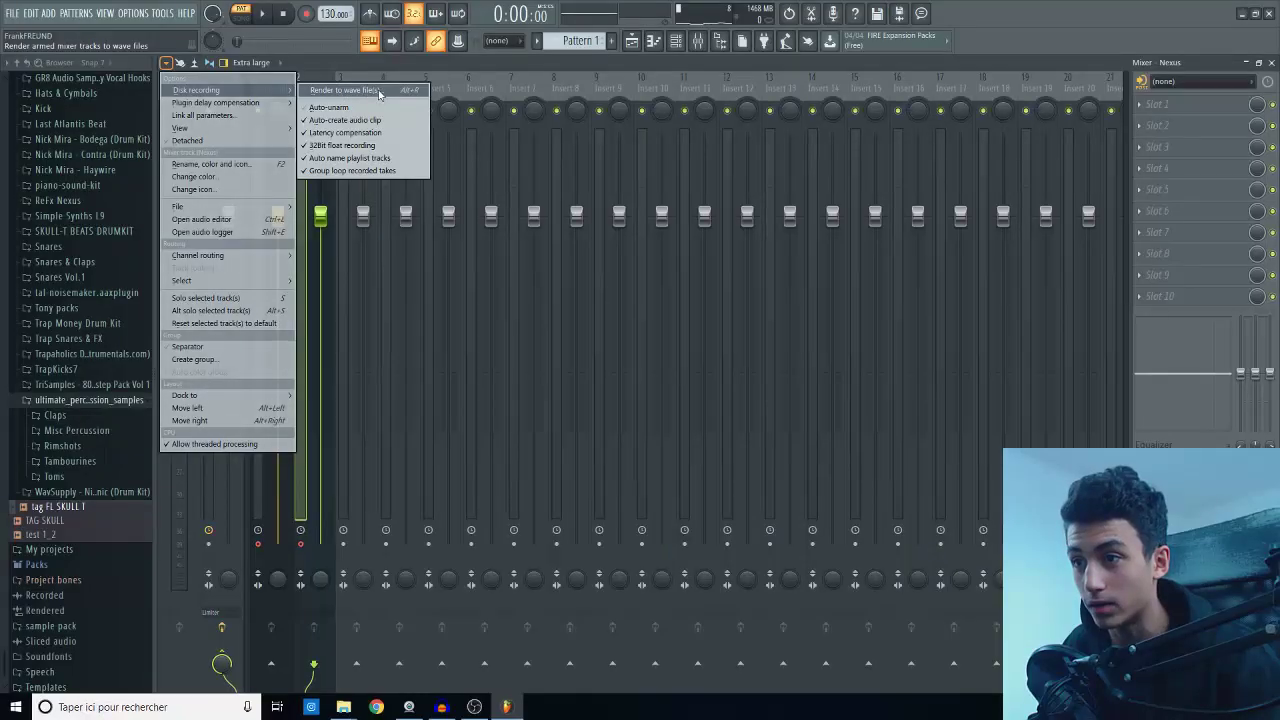
click(375, 92)
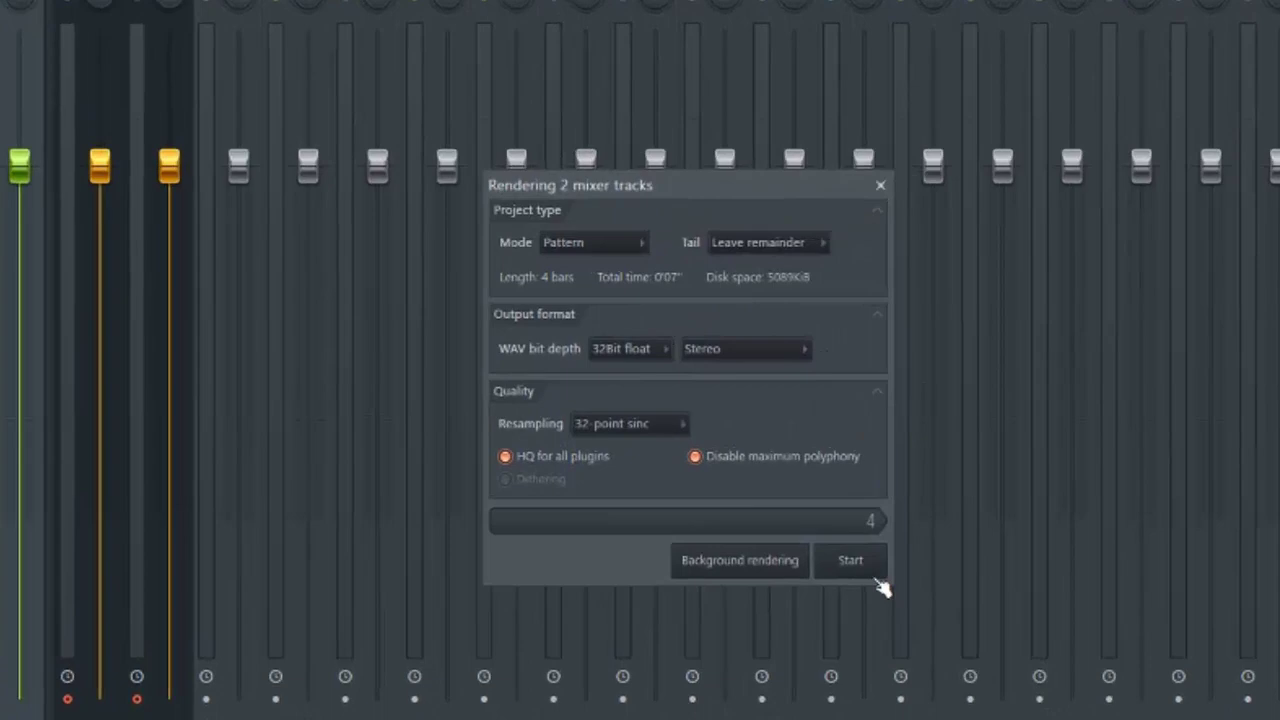
click(878, 574)
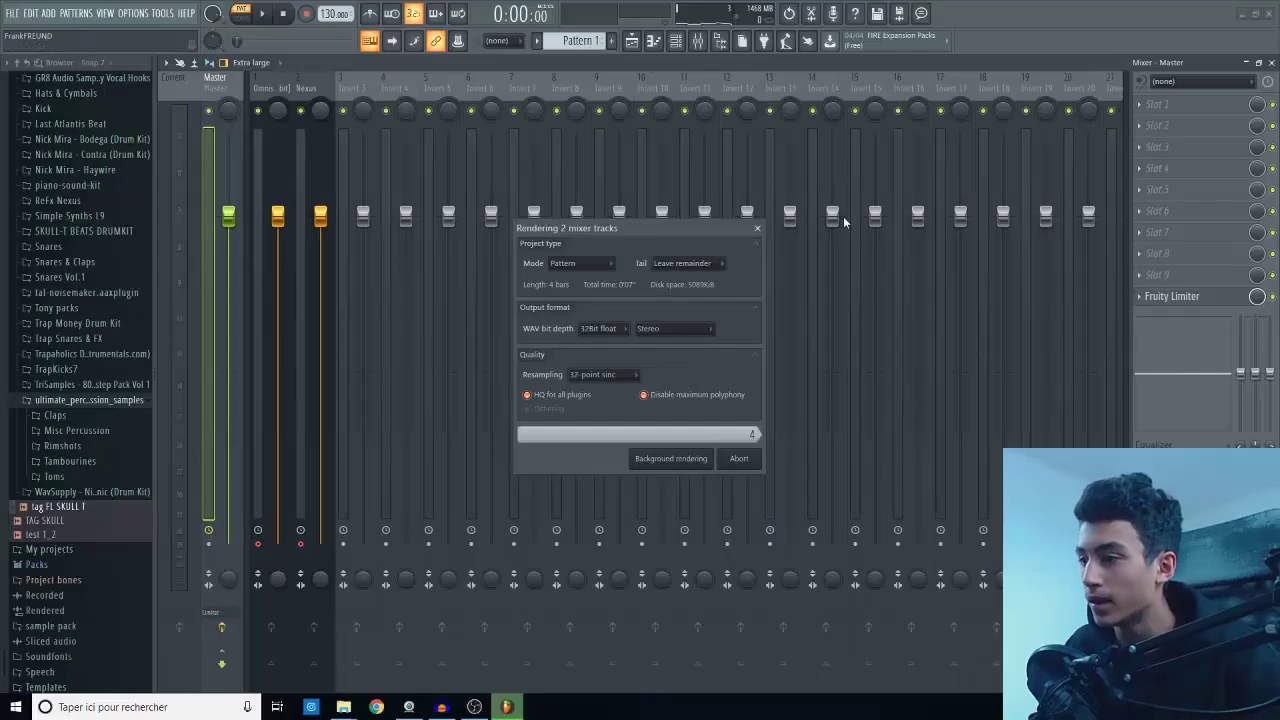
click(1250, 63)
click(506, 74)
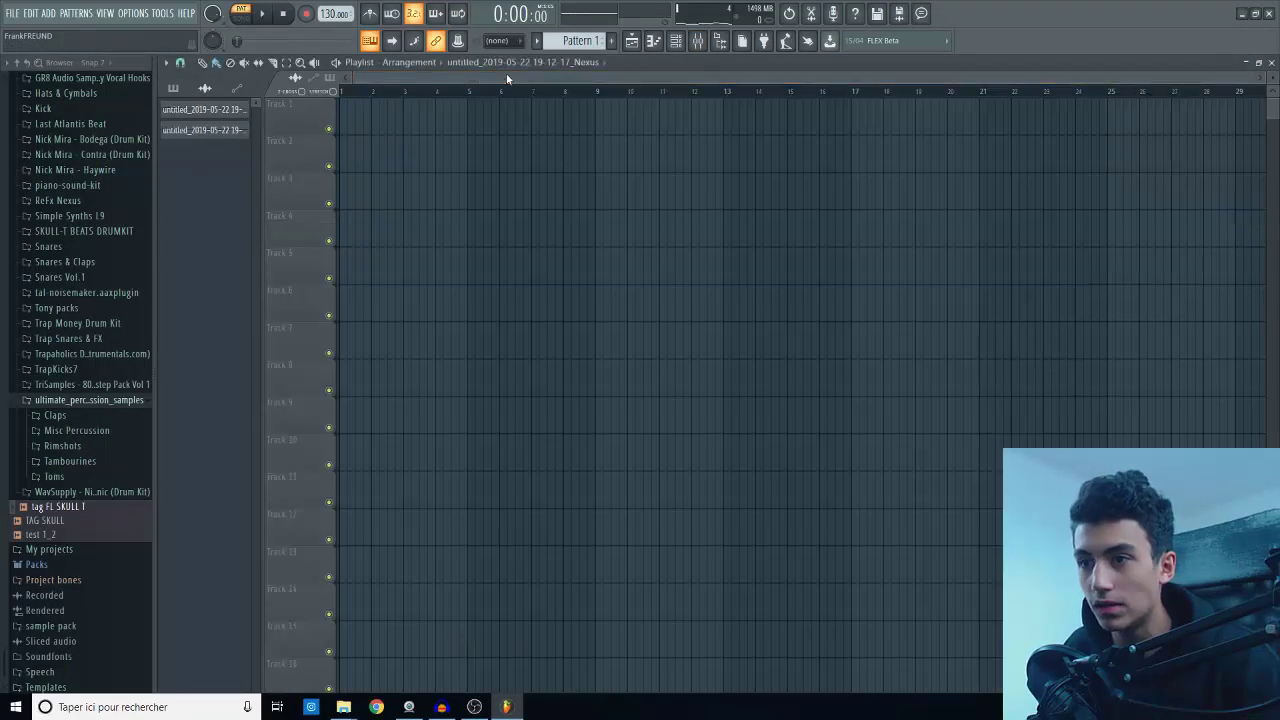
drag(220, 110, 464, 190)
drag(236, 132, 556, 342)
right_click(645, 342)
right_click(565, 192)
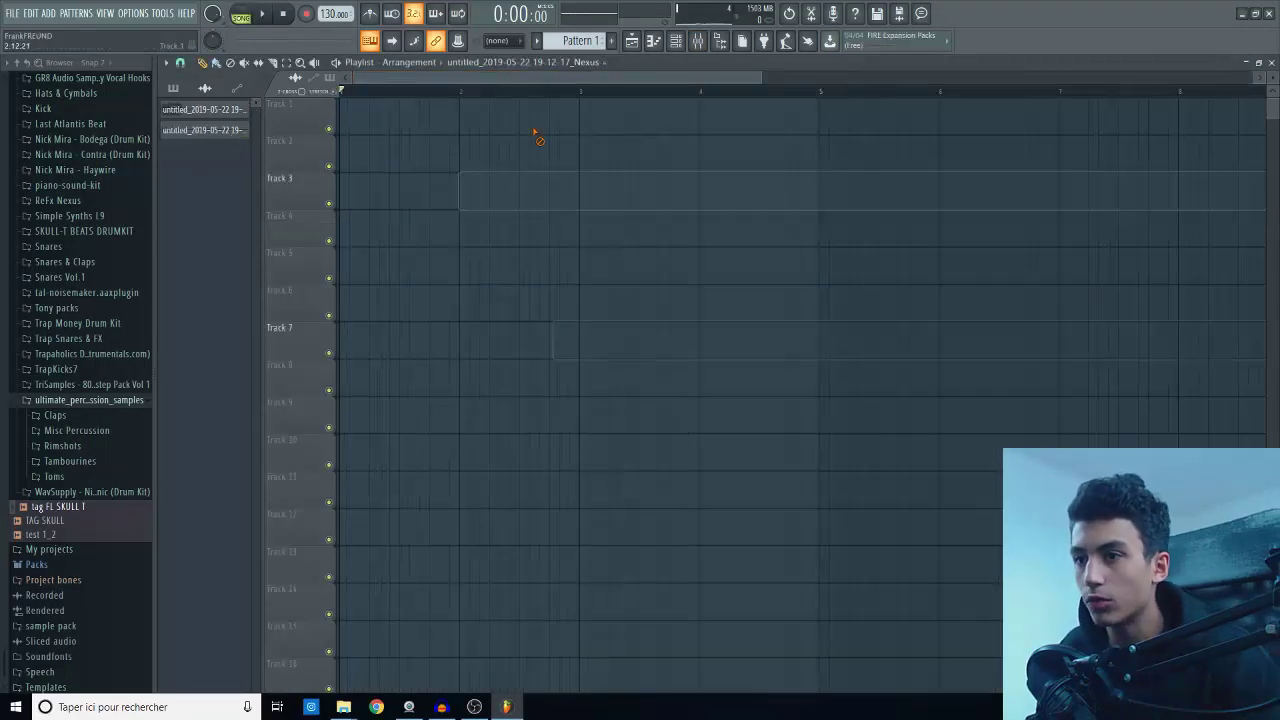
Place the rendered Omnisphere clip at the start of Track 1 and the rendered Nexus clip at the start of Track 2.
click(230, 112)
click(472, 150)
drag(534, 143, 402, 117)
click(205, 131)
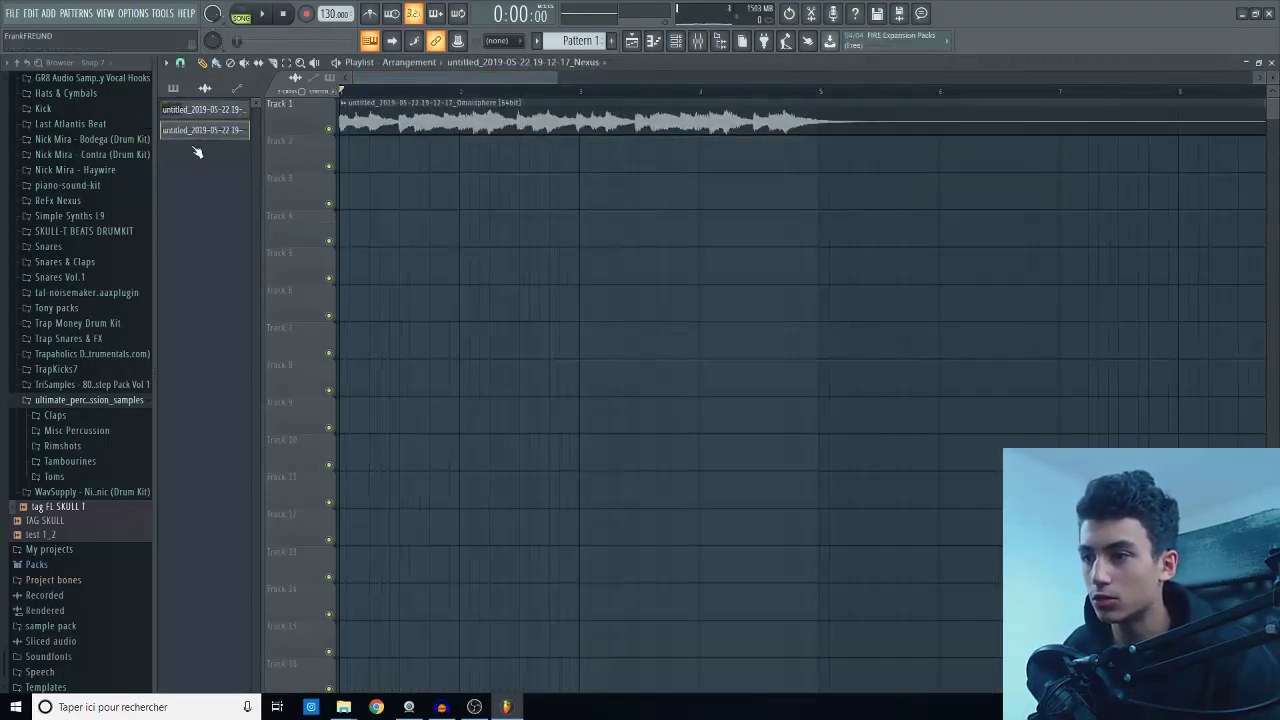
click(371, 163)
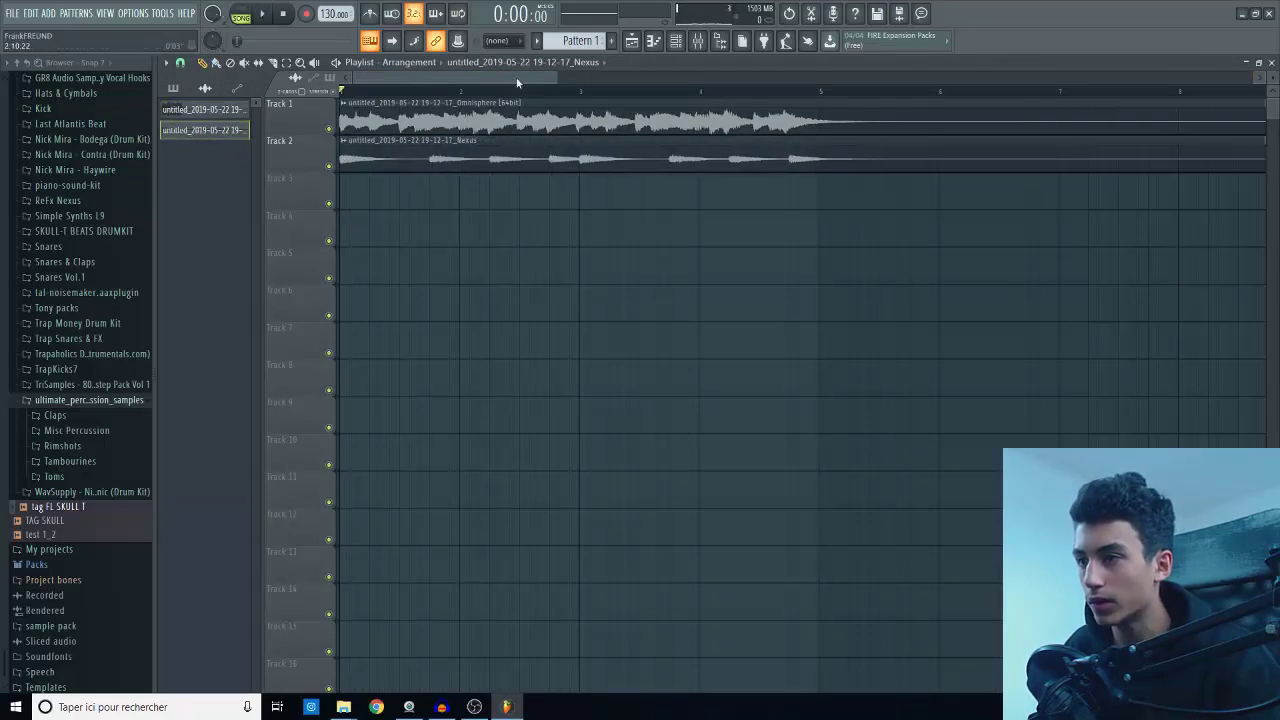
scroll(777, 120, down, 5)
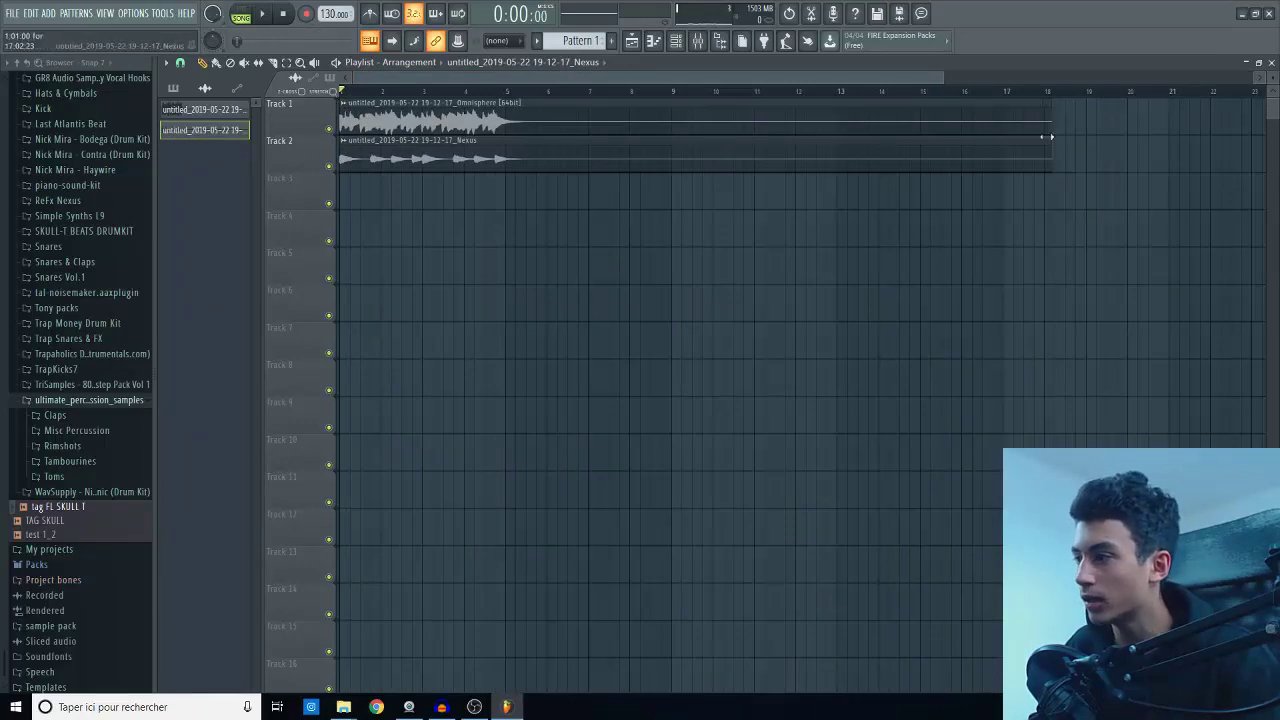
Replace the Omnisphere clip on Track 1 with the Nexus clip and shorten the clips on both tracks to about bar 5.
right_click(829, 118)
drag(849, 122, 501, 80)
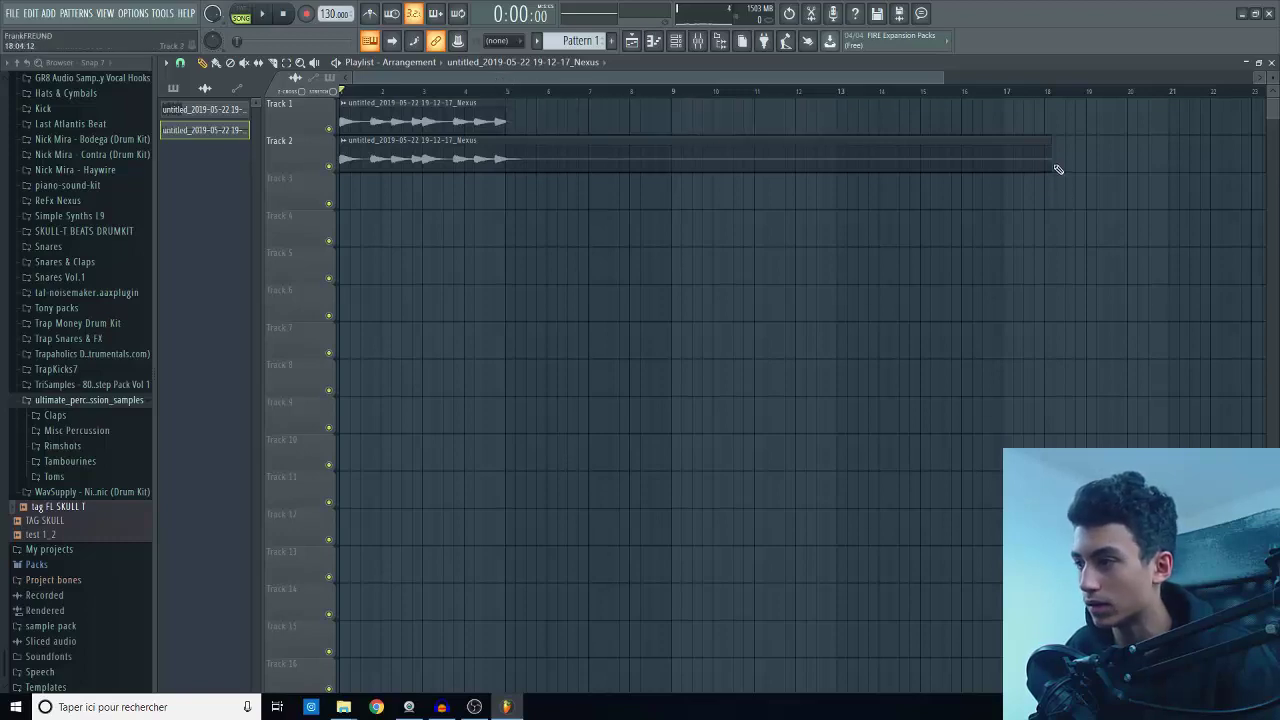
drag(1058, 169, 516, 131)
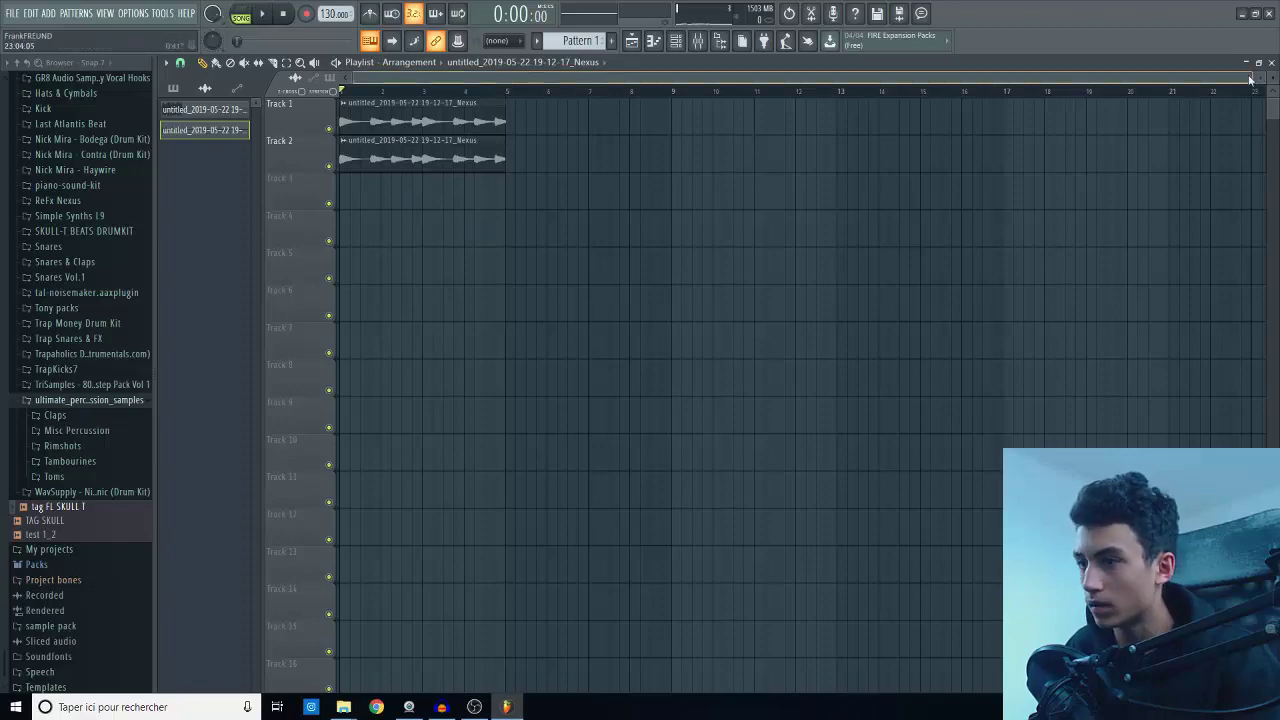
drag(1254, 84, 511, 135)
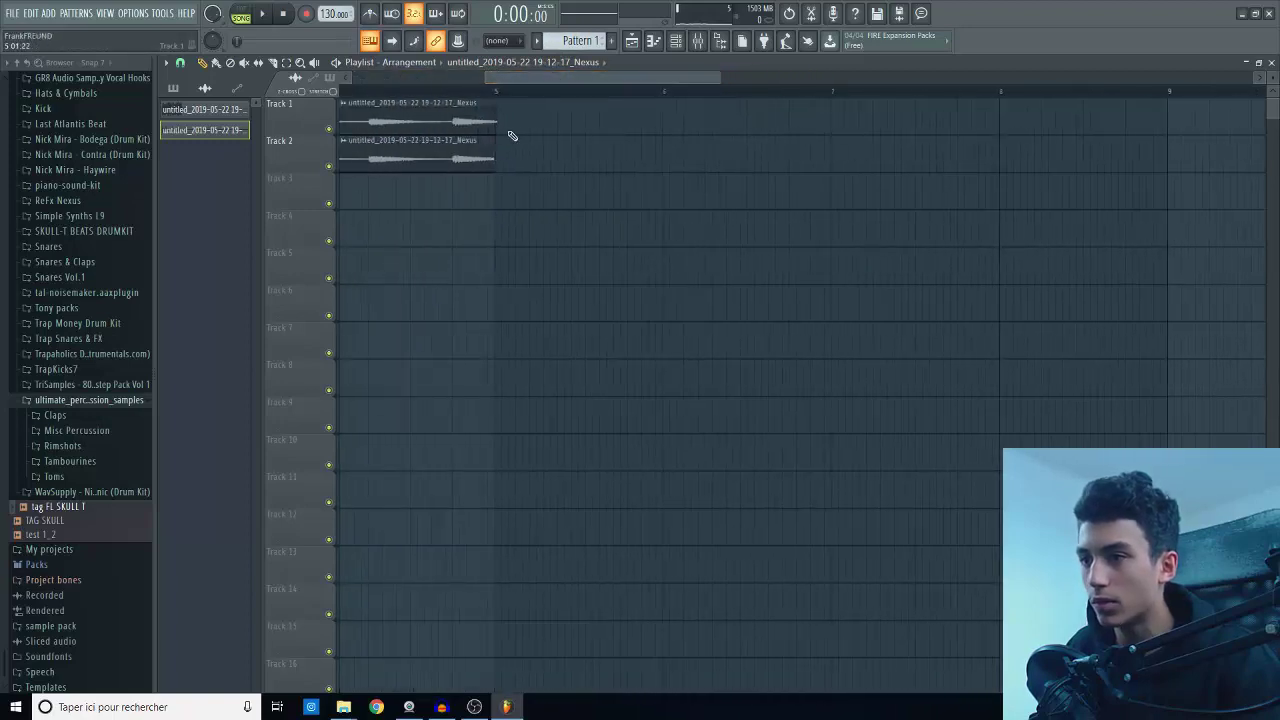
Set the playlist snap to Beat and try to trim the end of the Track 1 clip.
click(182, 63)
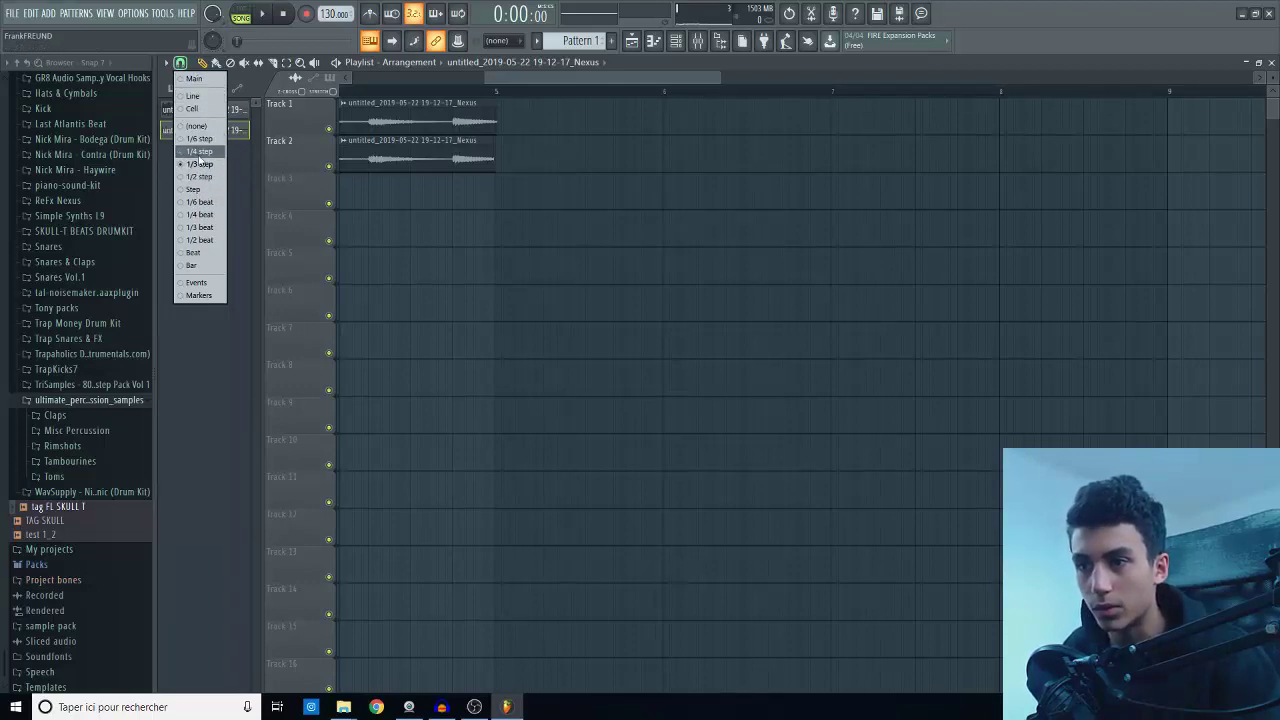
click(203, 256)
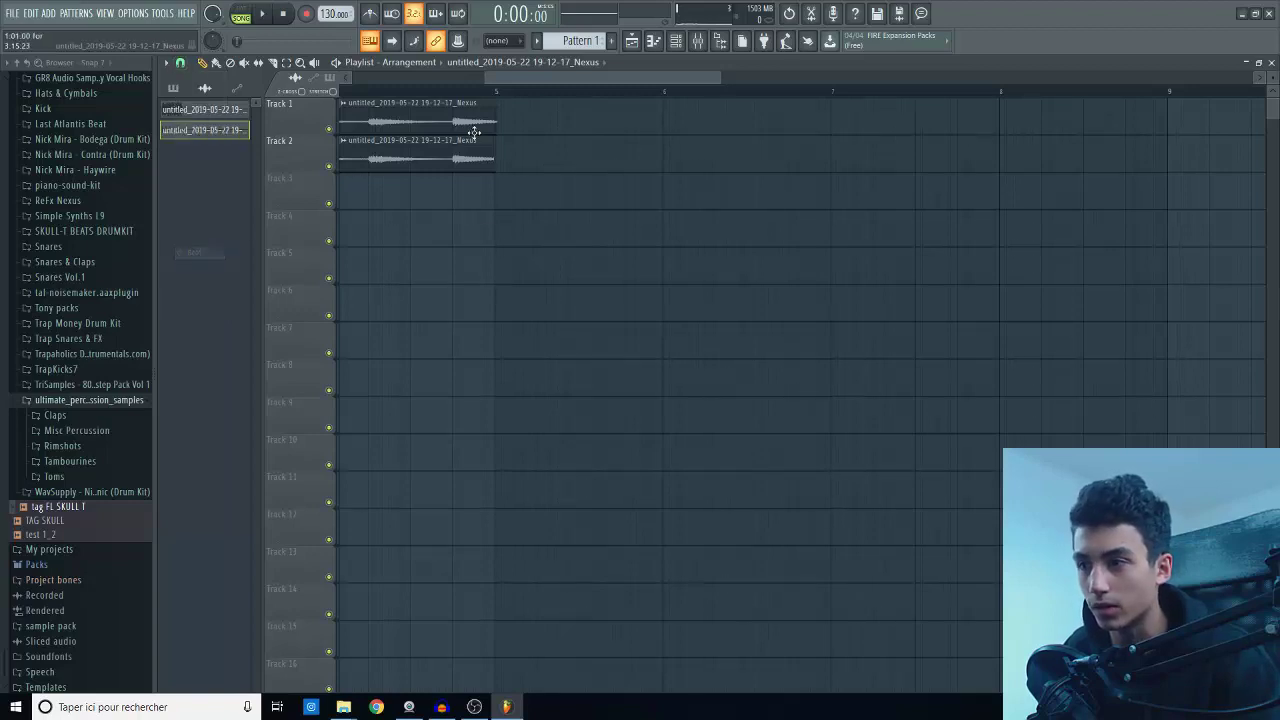
mouse_move(492, 128)
mouse_down()
mouse_move(423, 120)
mouse_move(503, 122)
mouse_move(477, 119)
mouse_up()
Set the playlist snap to 1/6 step and trim the ends of both Nexus clips exactly to bar 5.
click(180, 62)
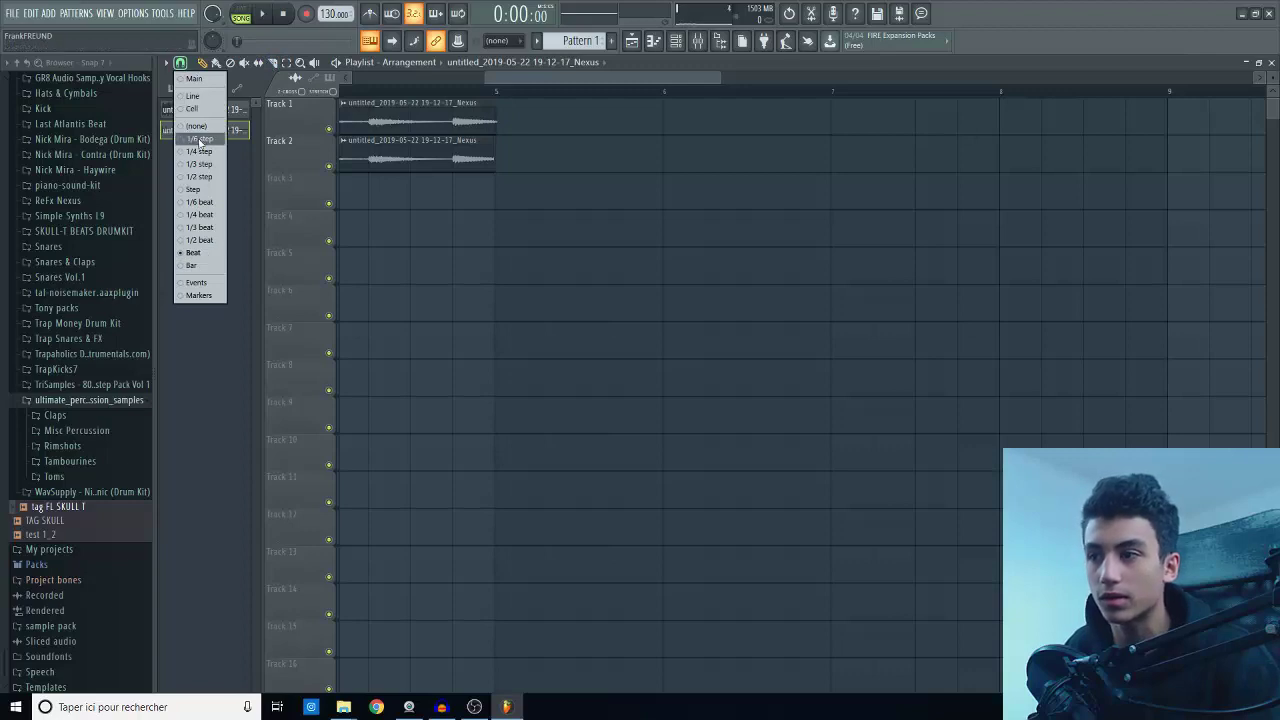
click(200, 136)
mouse_move(484, 73)
mouse_down()
mouse_move(563, 71)
mouse_move(493, 73)
mouse_up()
mouse_move(766, 133)
mouse_down()
mouse_move(755, 130)
mouse_move(760, 156)
mouse_up()
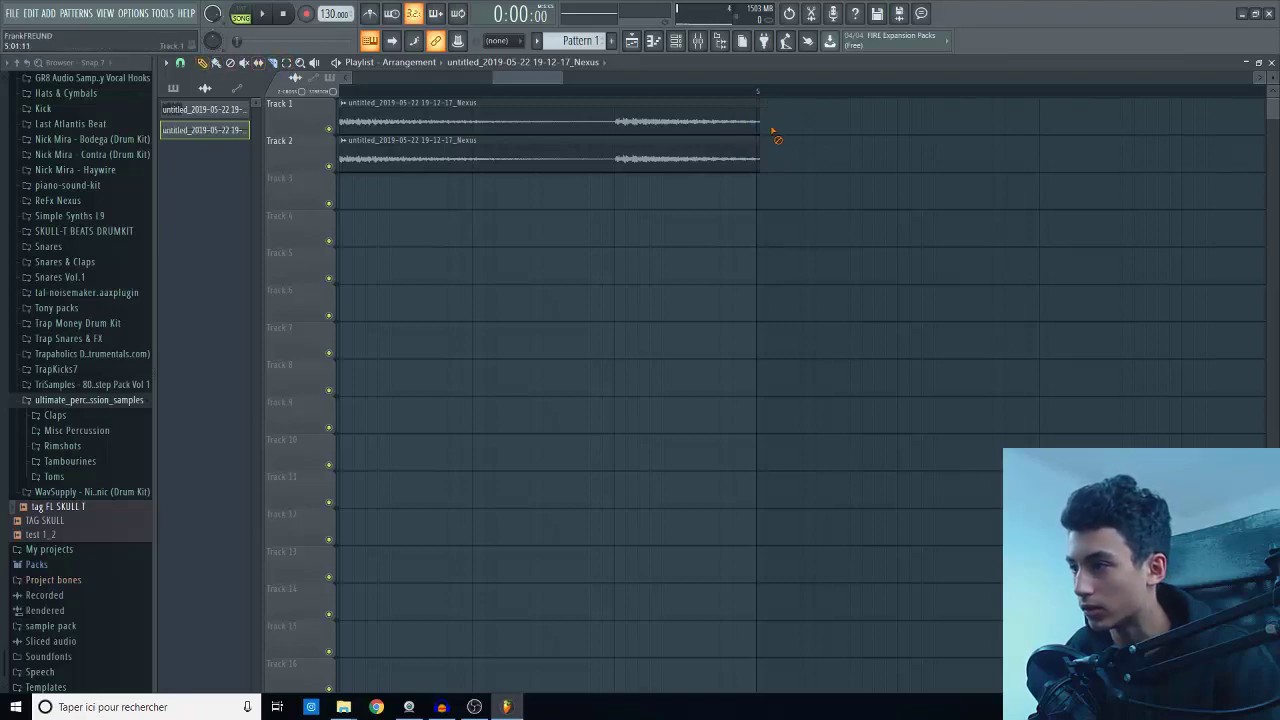
Play the two trimmed clips from the start of the playlist and stop playback.
key(space)
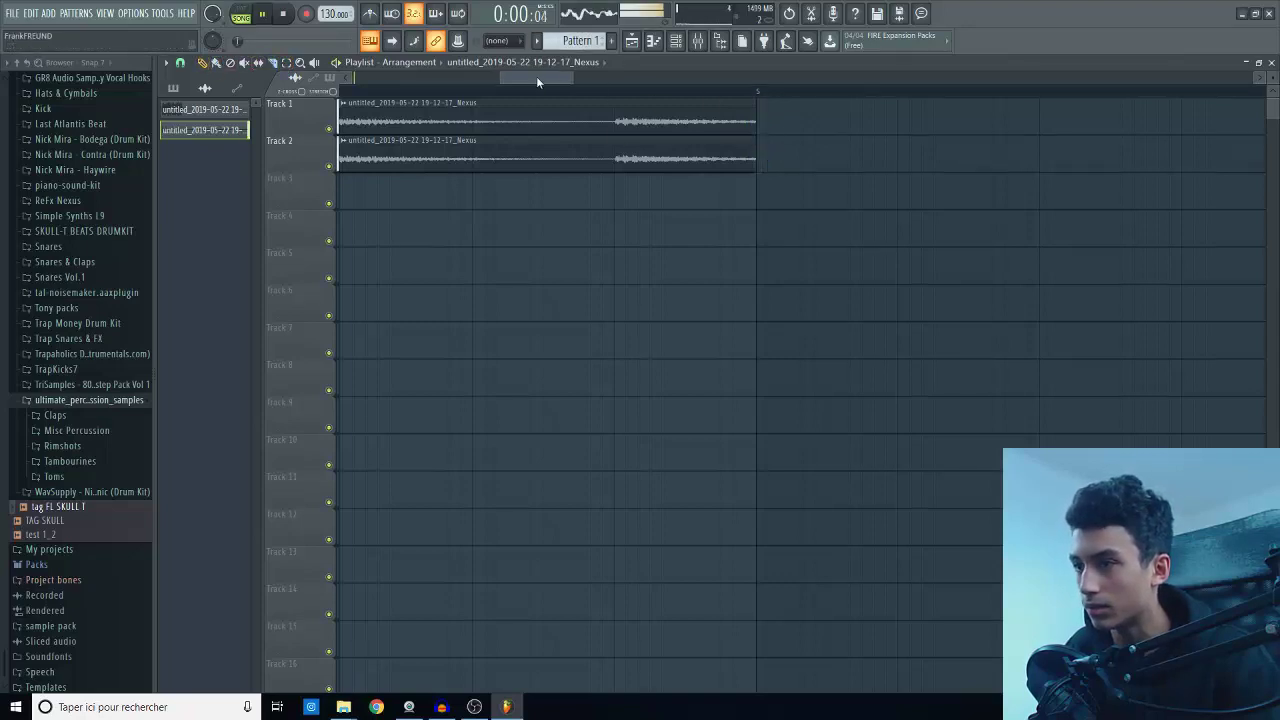
drag(502, 77, 321, 77)
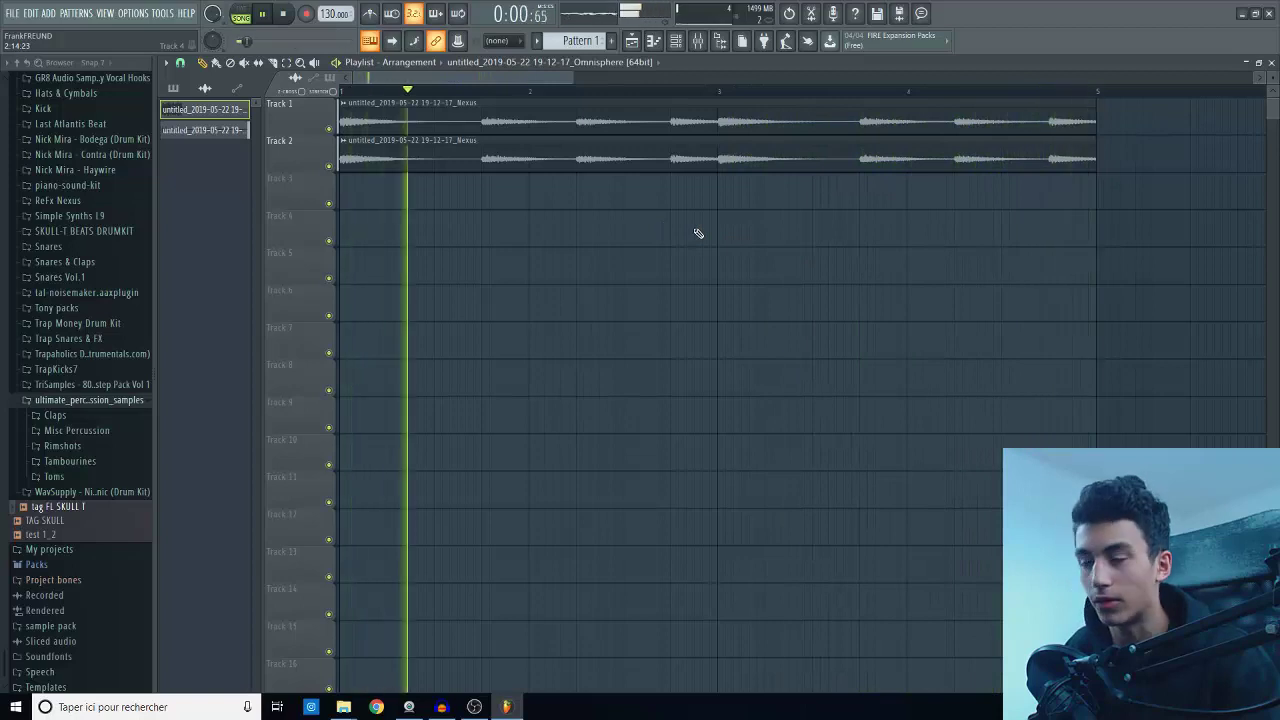
key(space)
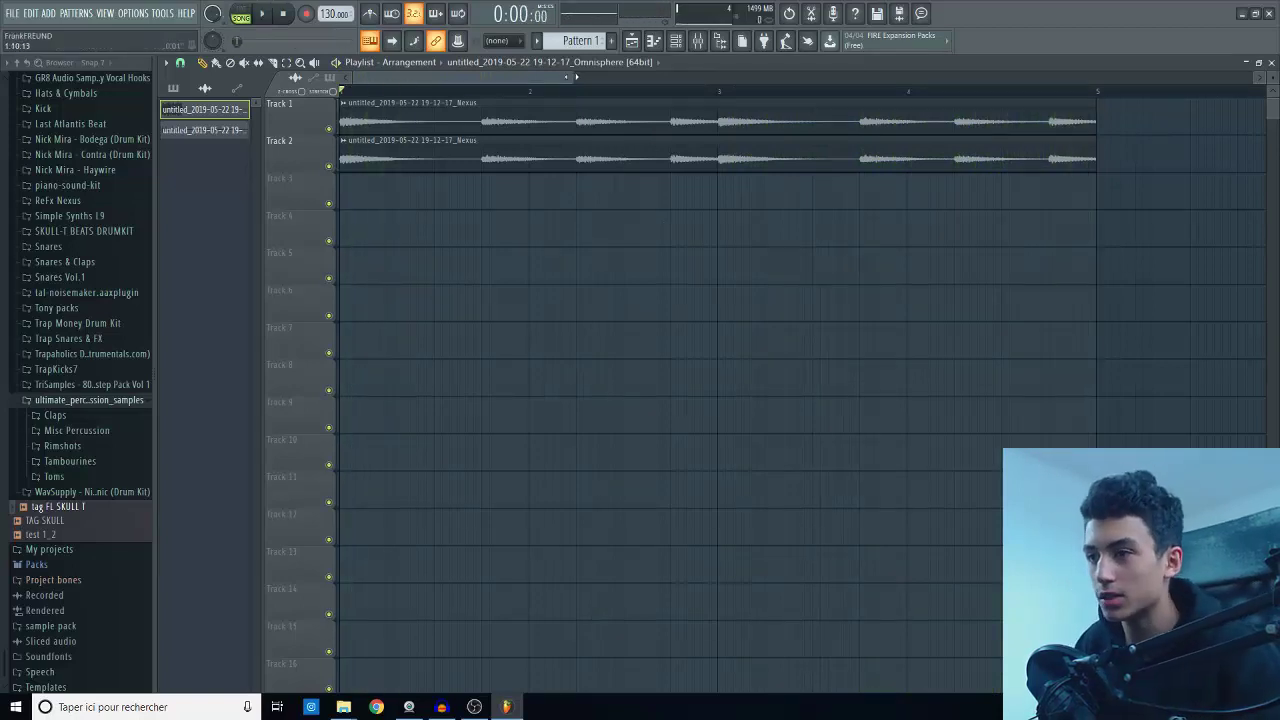
Delete the Nexus clip from Track 2 and adjust the end of the Track 1 clip at bar 5.
drag(571, 77, 993, 118)
right_click(497, 160)
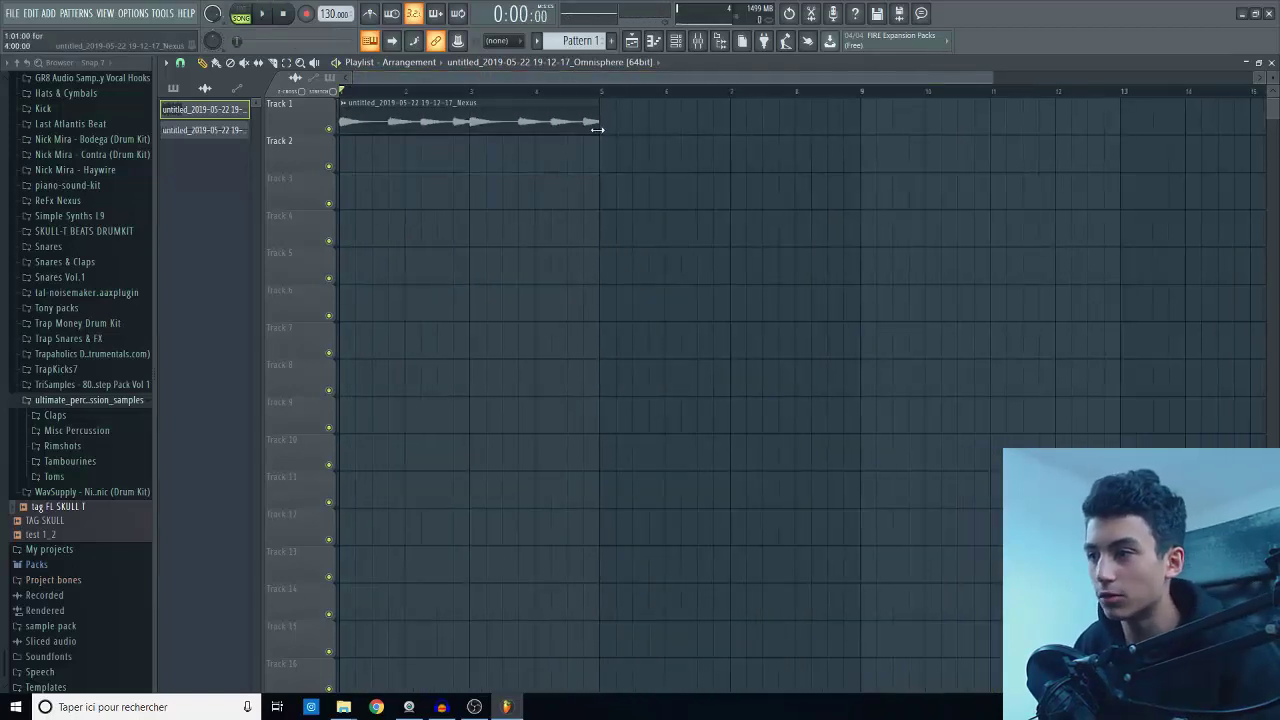
drag(597, 129, 615, 139)
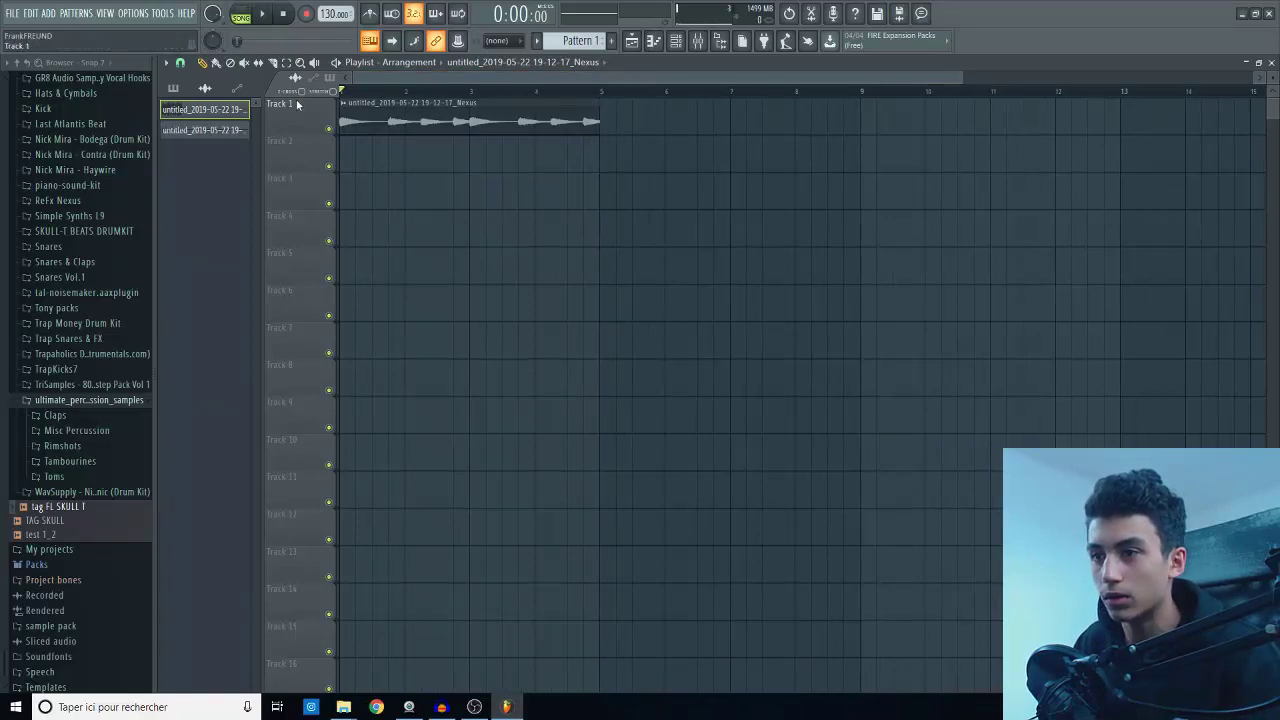
Set the project tempo to 200 BPM and restretch all channels.
drag(333, 16, 333, 16)
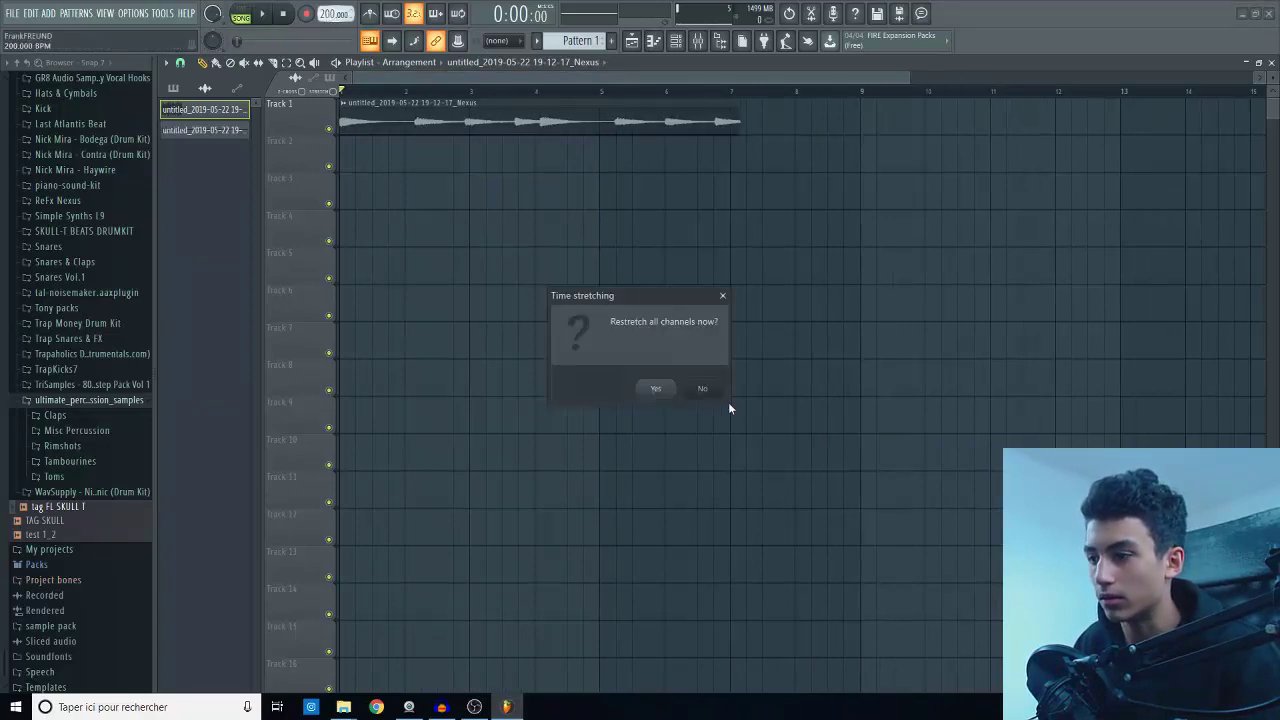
click(671, 391)
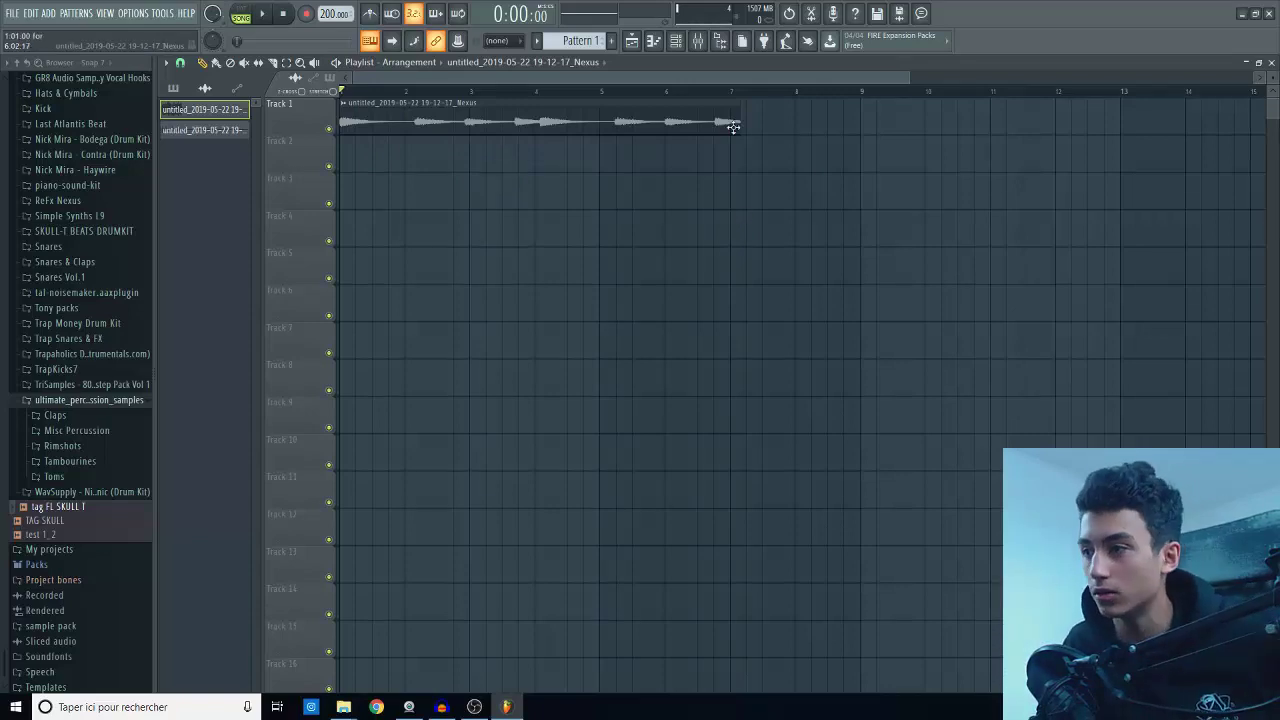
click(676, 41)
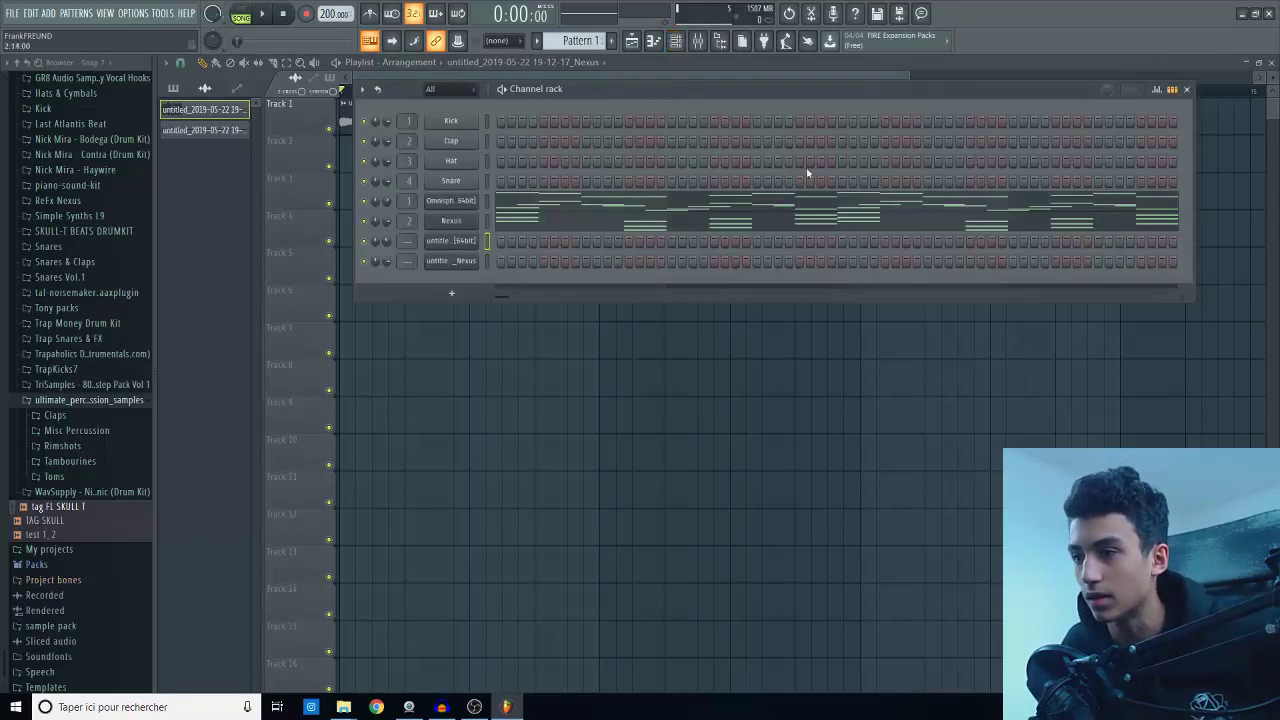
drag(619, 88, 631, 220)
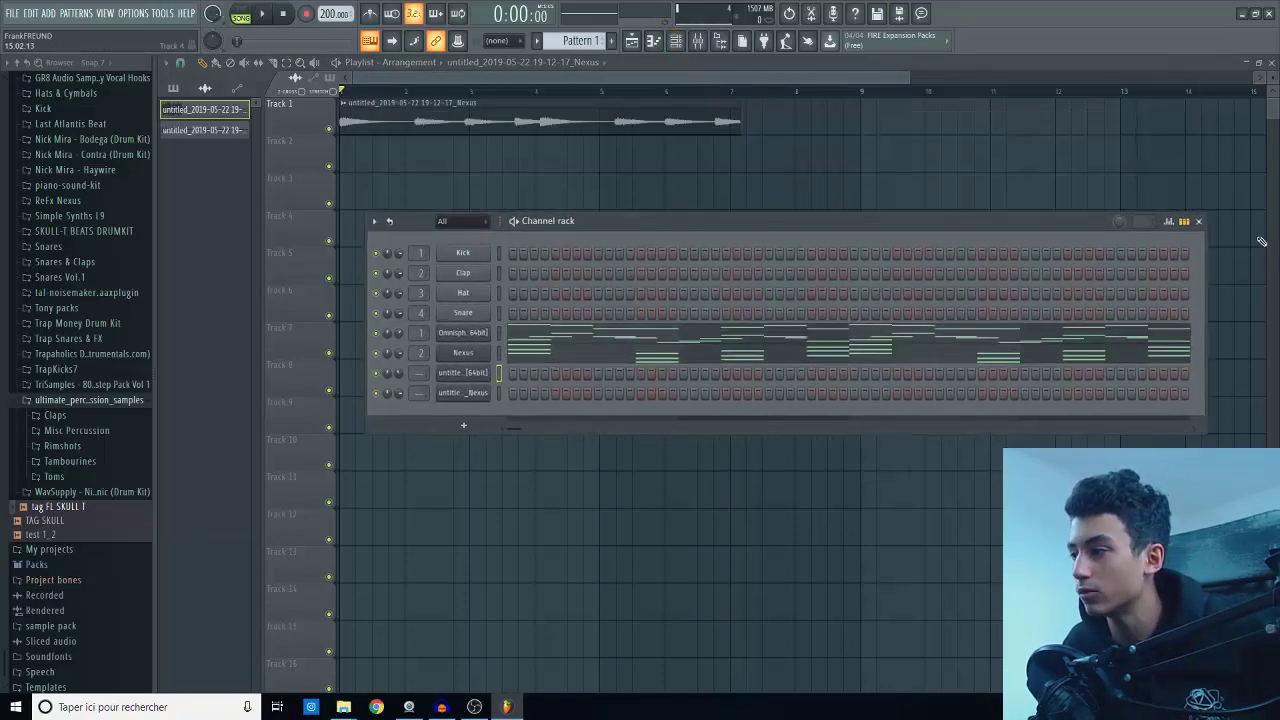
click(1199, 222)
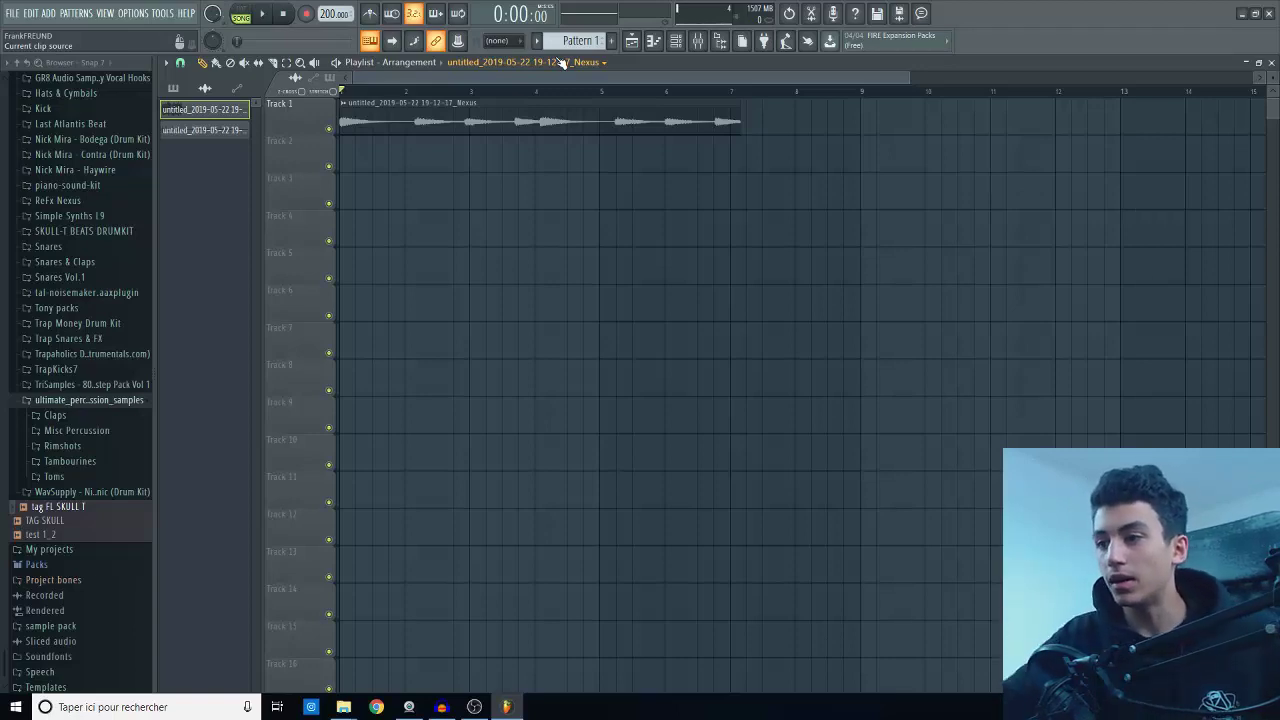
Time-stretch the Nexus clip on Track 1 so that it ends at bar 5 and play it back.
drag(735, 128, 768, 138)
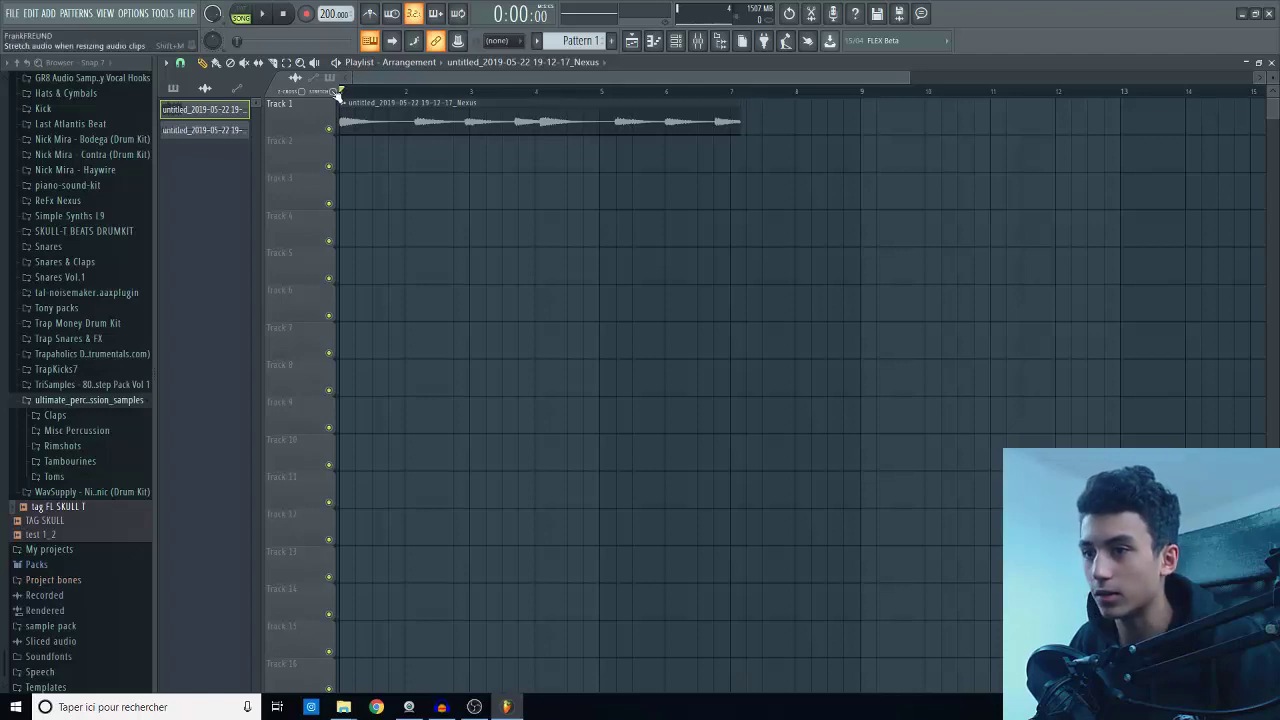
drag(737, 126, 595, 120)
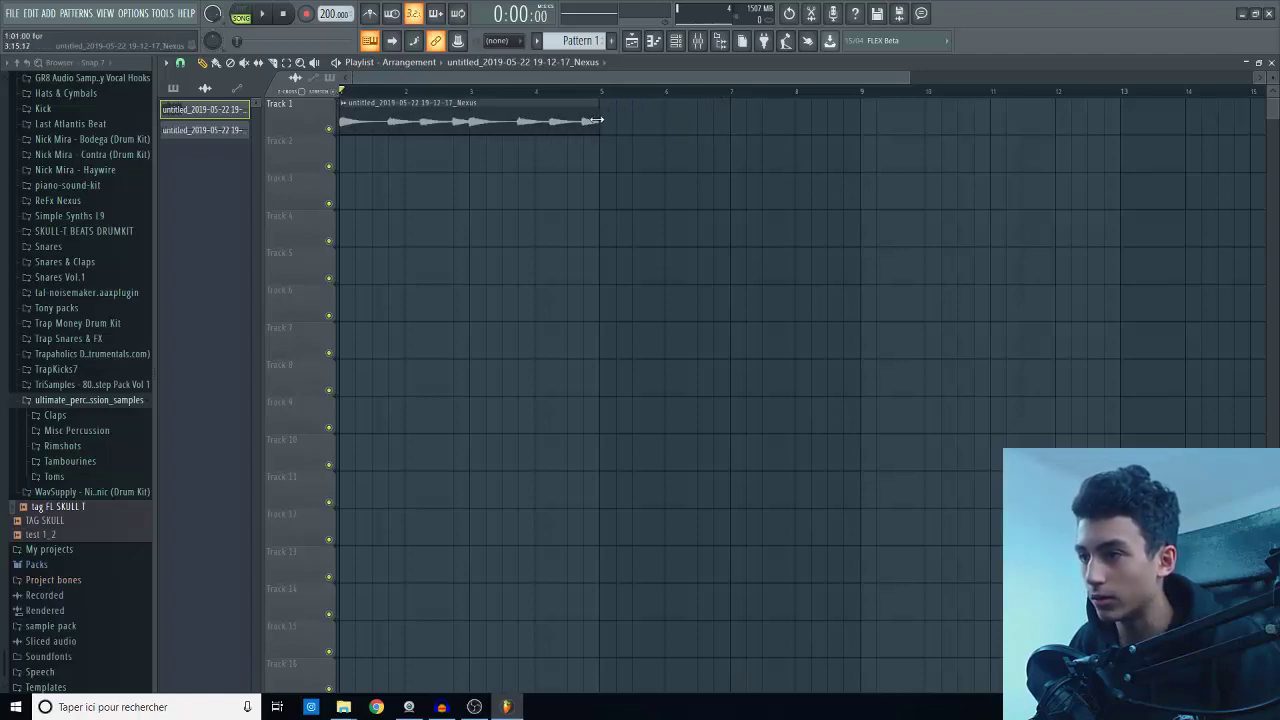
key(space)
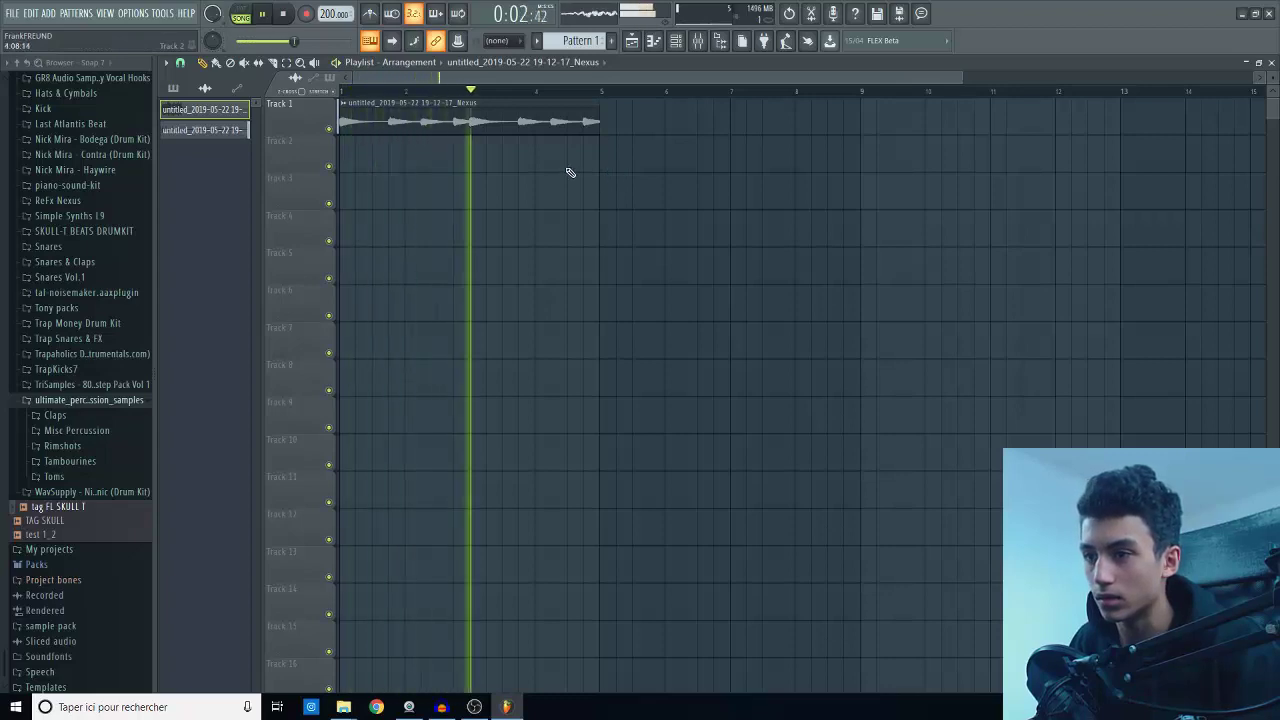
key(space)
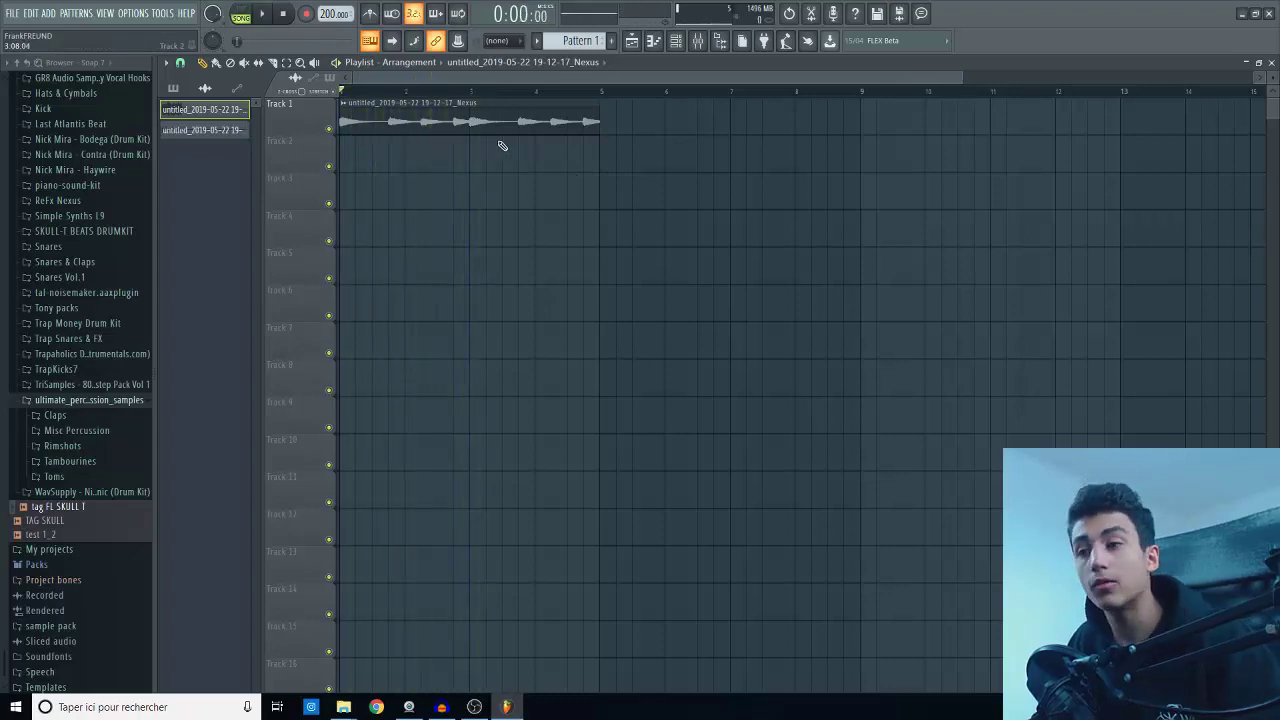
Set the Nexus clip's time-stretching mode to Stretch and play it back.
double_click(394, 113)
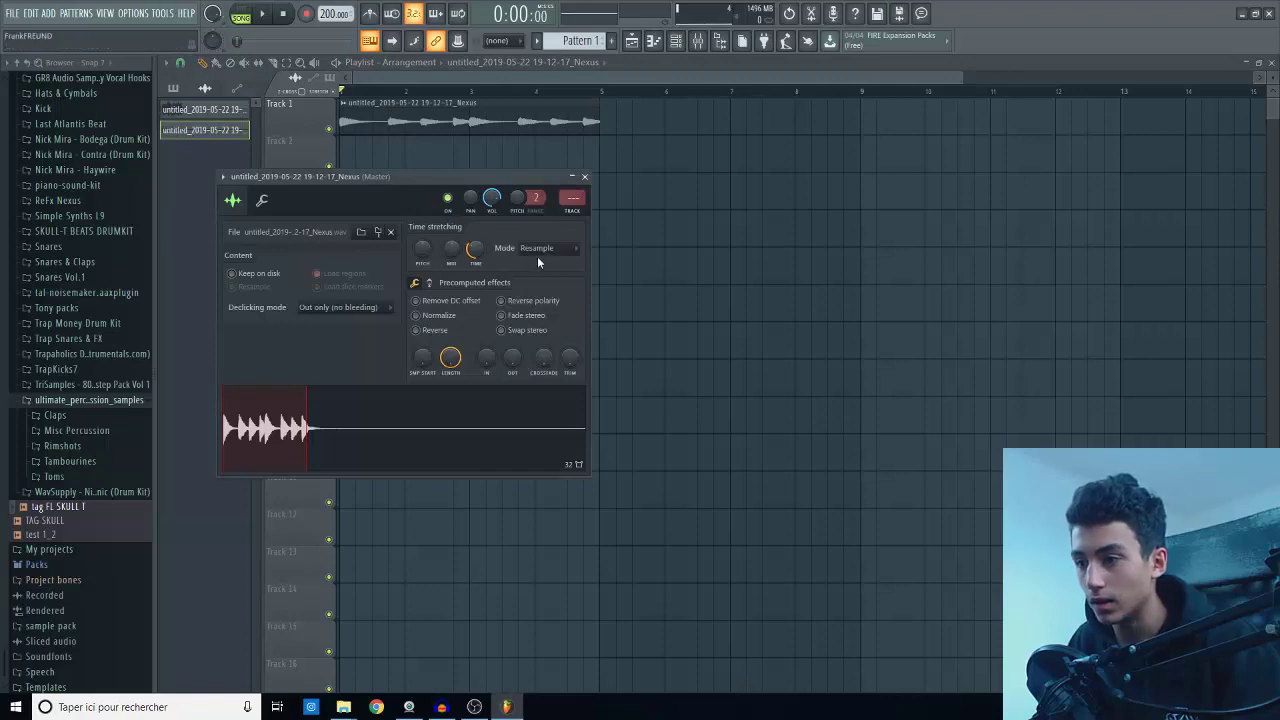
click(522, 248)
click(540, 284)
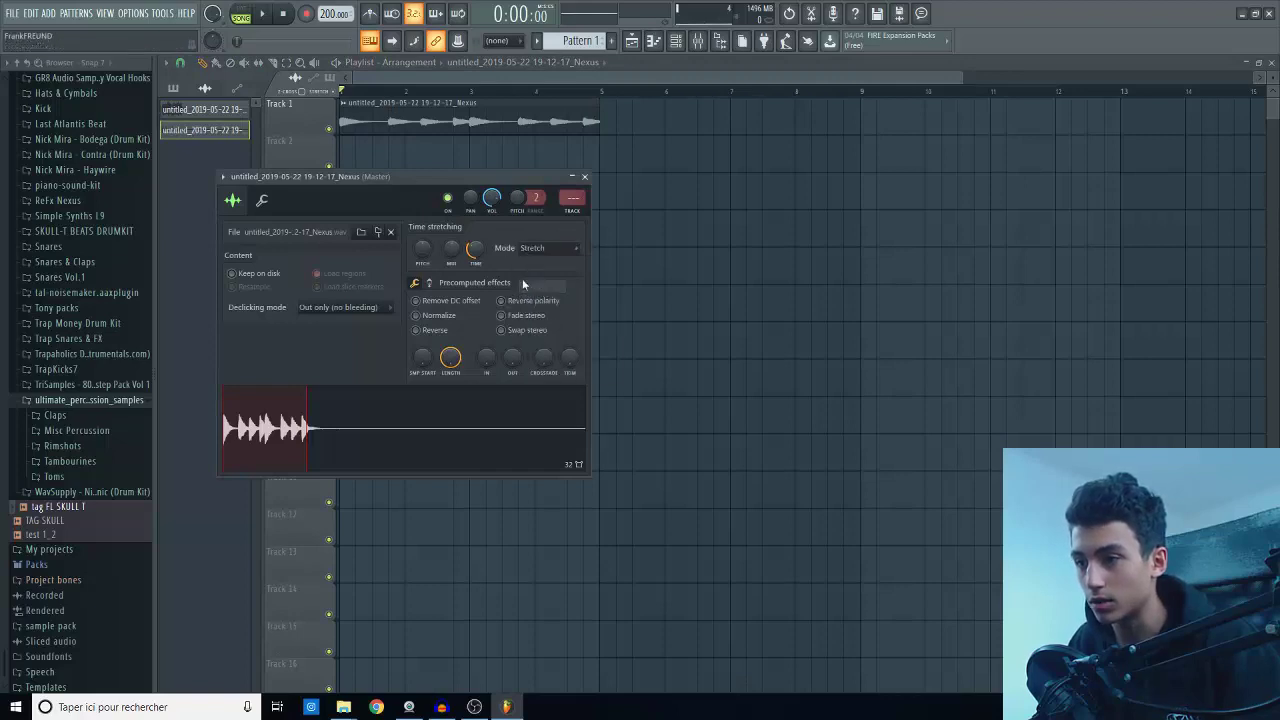
key(space)
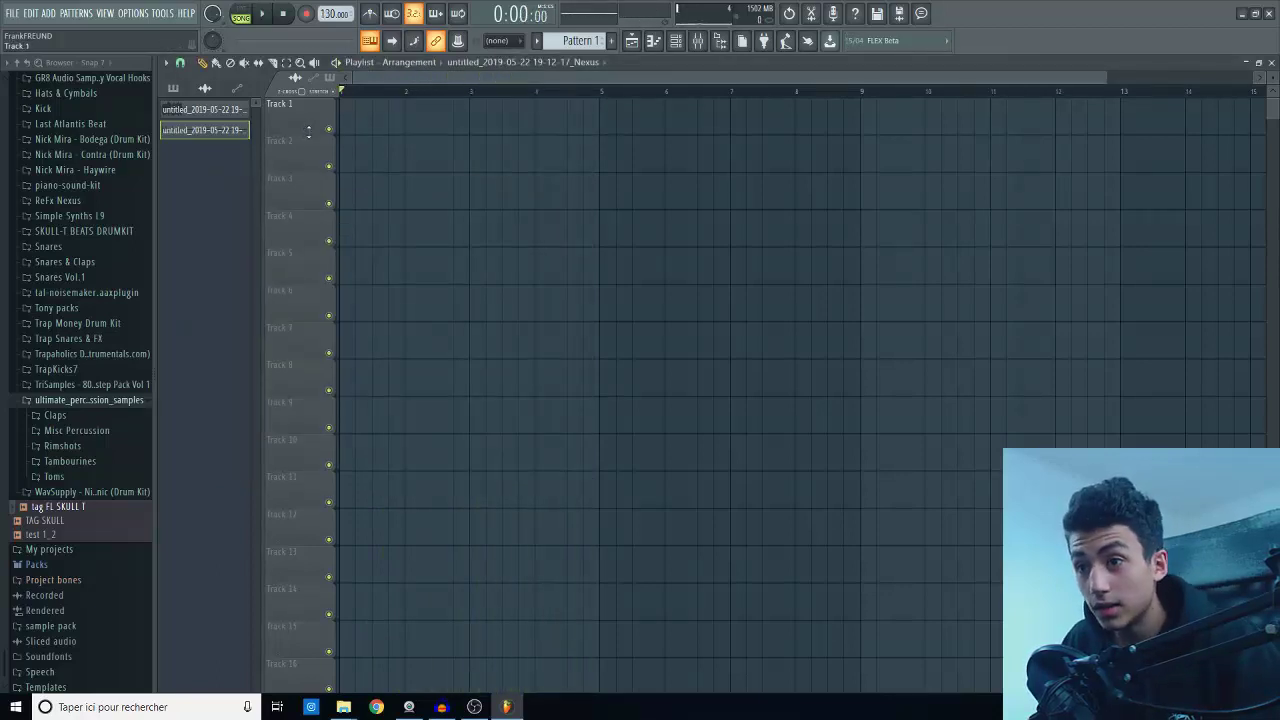
click(204, 111)
click(207, 130)
click(210, 111)
click(214, 130)
click(218, 111)
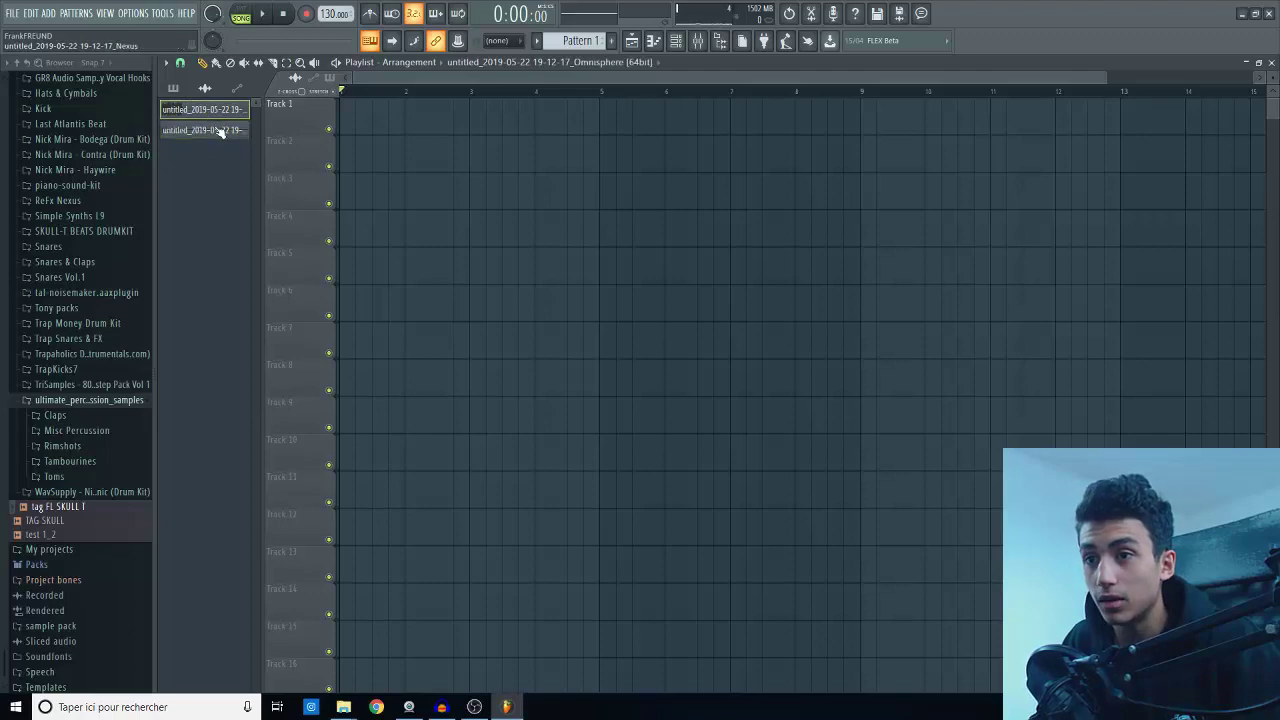
click(220, 131)
Place Pattern 1 at the start of Track 1 in the playlist and render it as an audio clip.
click(676, 42)
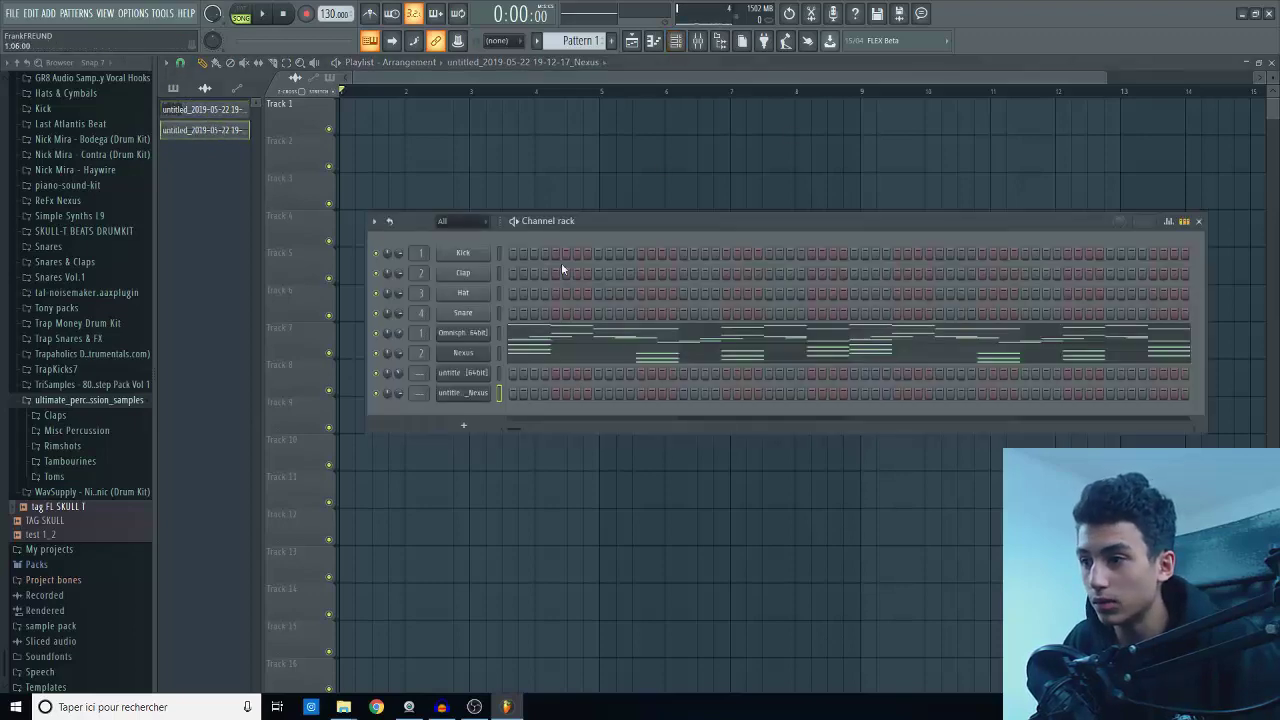
click(580, 41)
drag(529, 125, 357, 124)
right_click(204, 112)
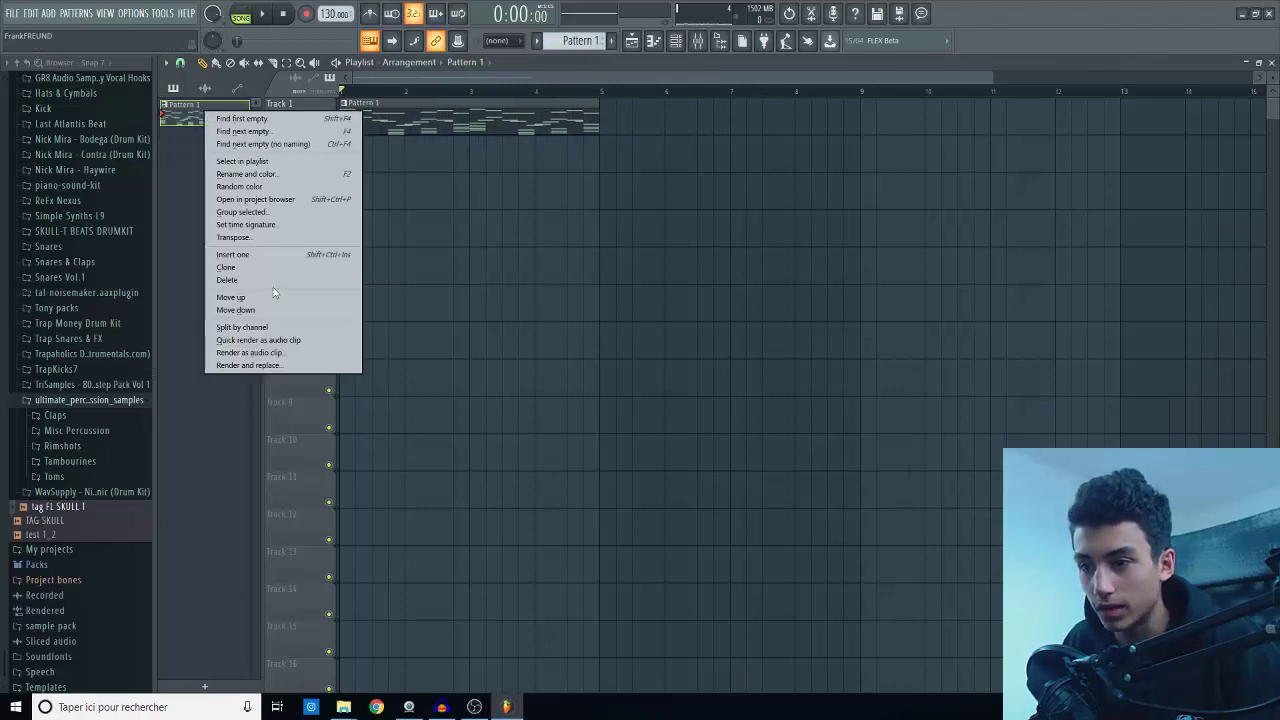
click(271, 356)
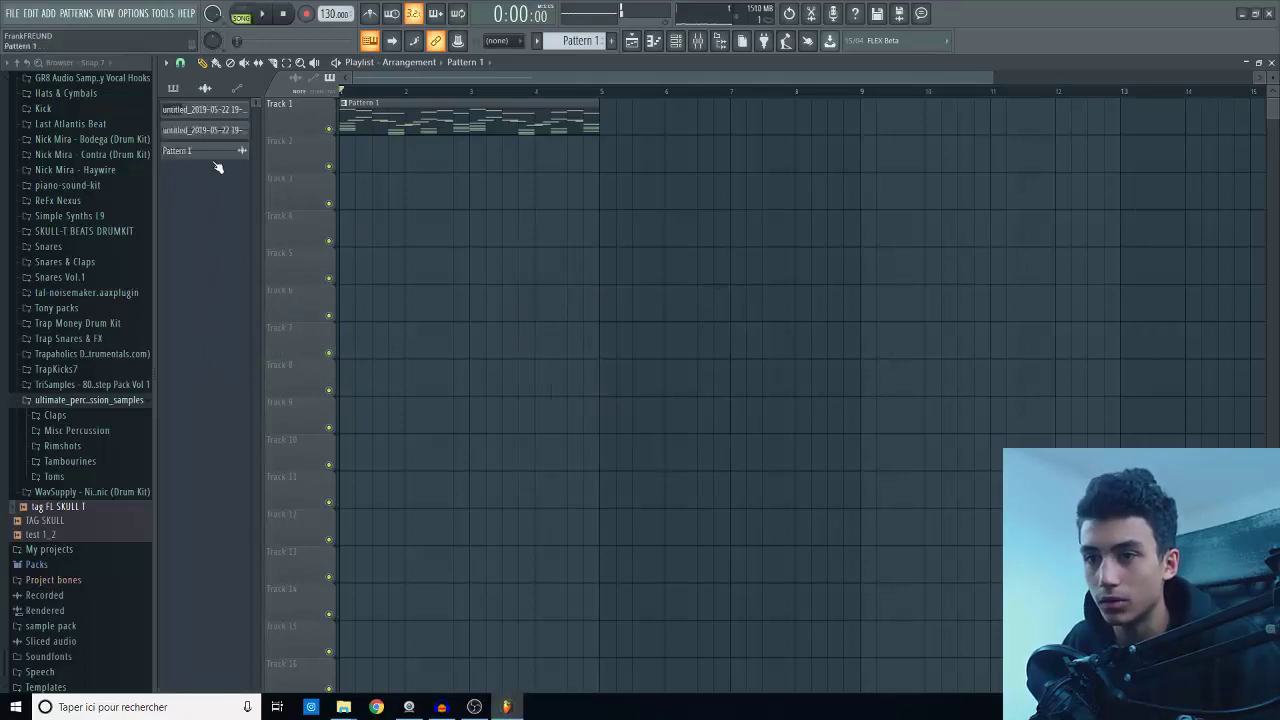
Replace the pattern on Track 1 with the rendered Pattern 1 audio clip at bar 1 and play it back.
drag(382, 208, 309, 180)
right_click(383, 112)
drag(455, 179, 447, 101)
key(space)
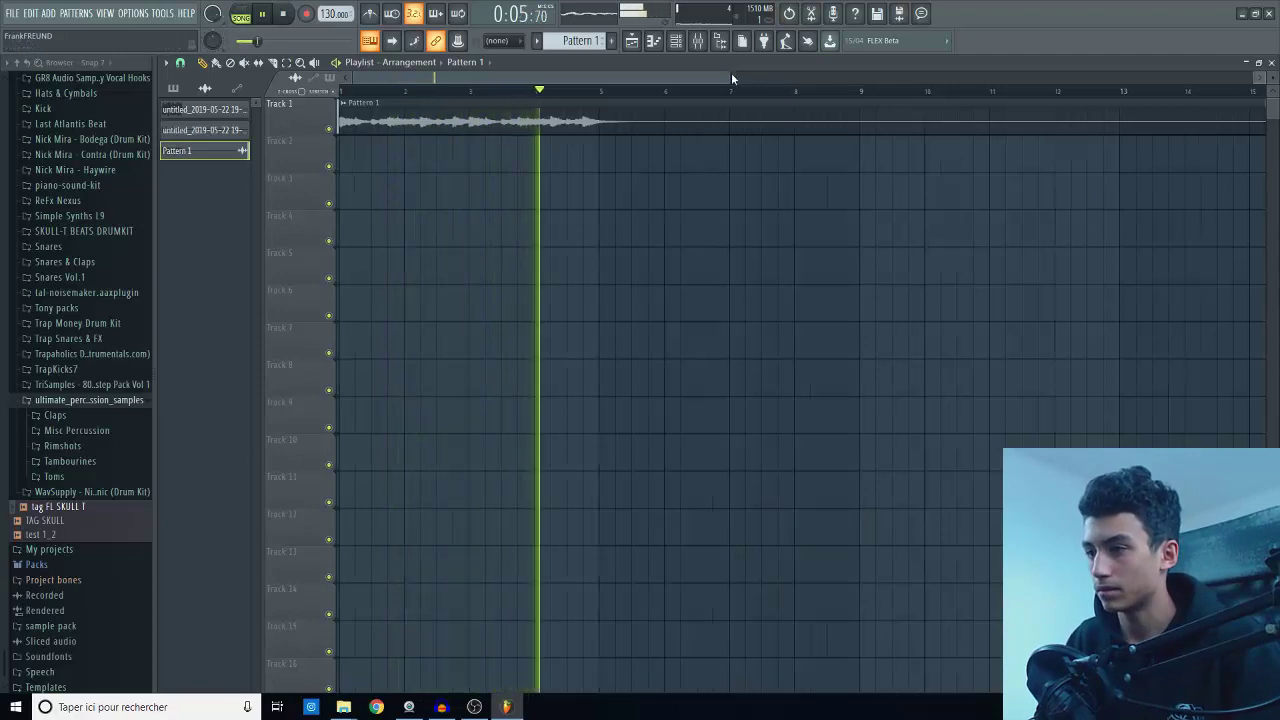
drag(730, 74, 993, 74)
key(space)
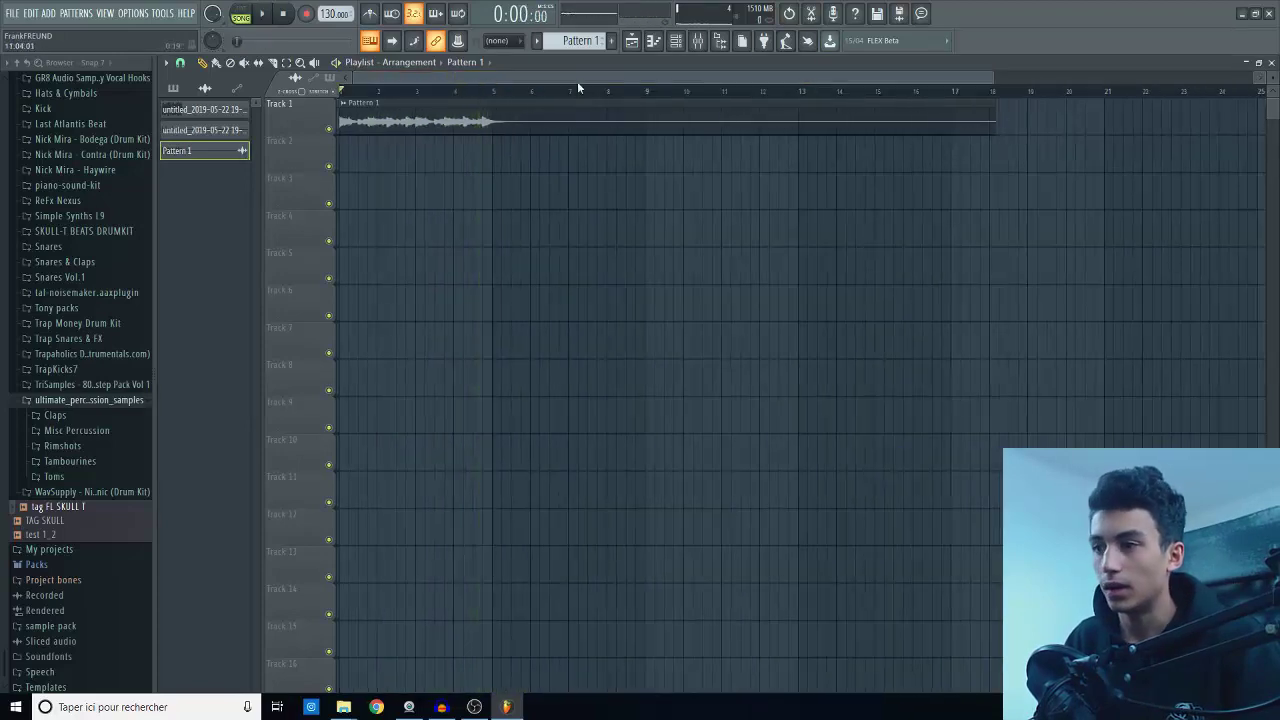
Trim the Pattern 1 audio clip on Track 1 so that it ends at bar 5 and play it back.
drag(1009, 141, 486, 90)
drag(355, 77, 513, 67)
drag(845, 74, 577, 92)
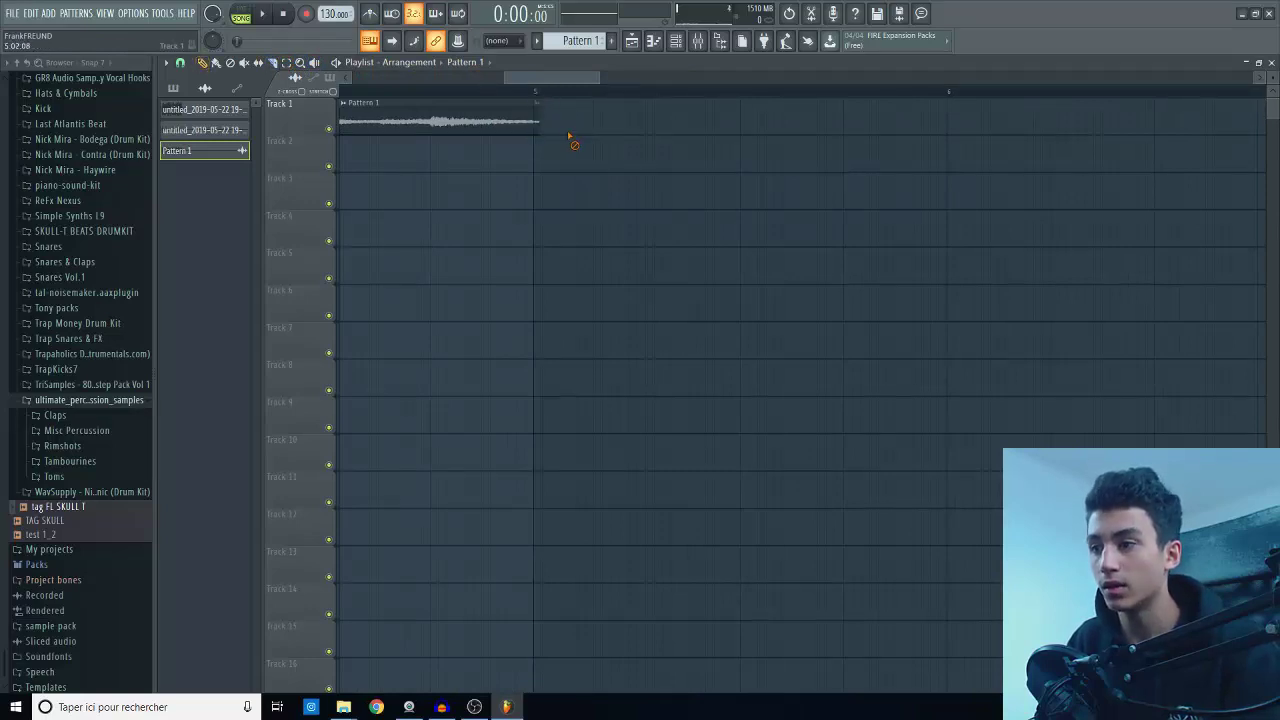
right_click(540, 132)
key(space)
drag(513, 78, 352, 78)
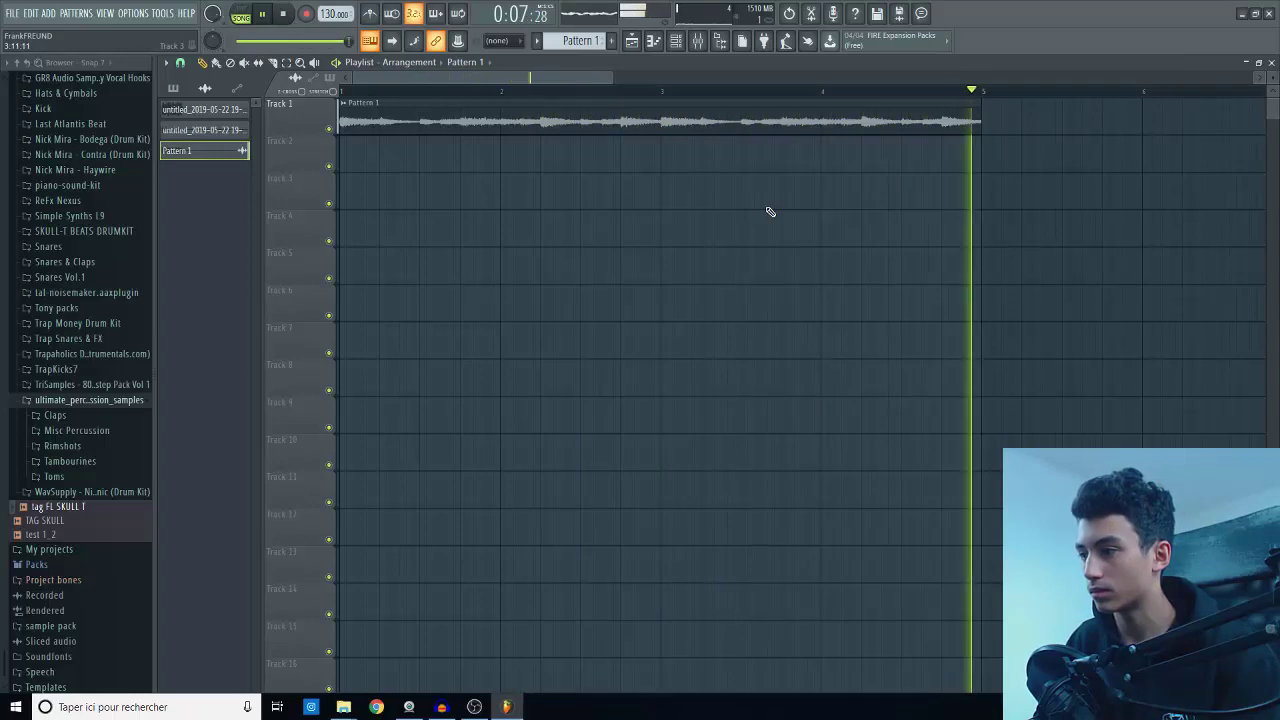
key(space)
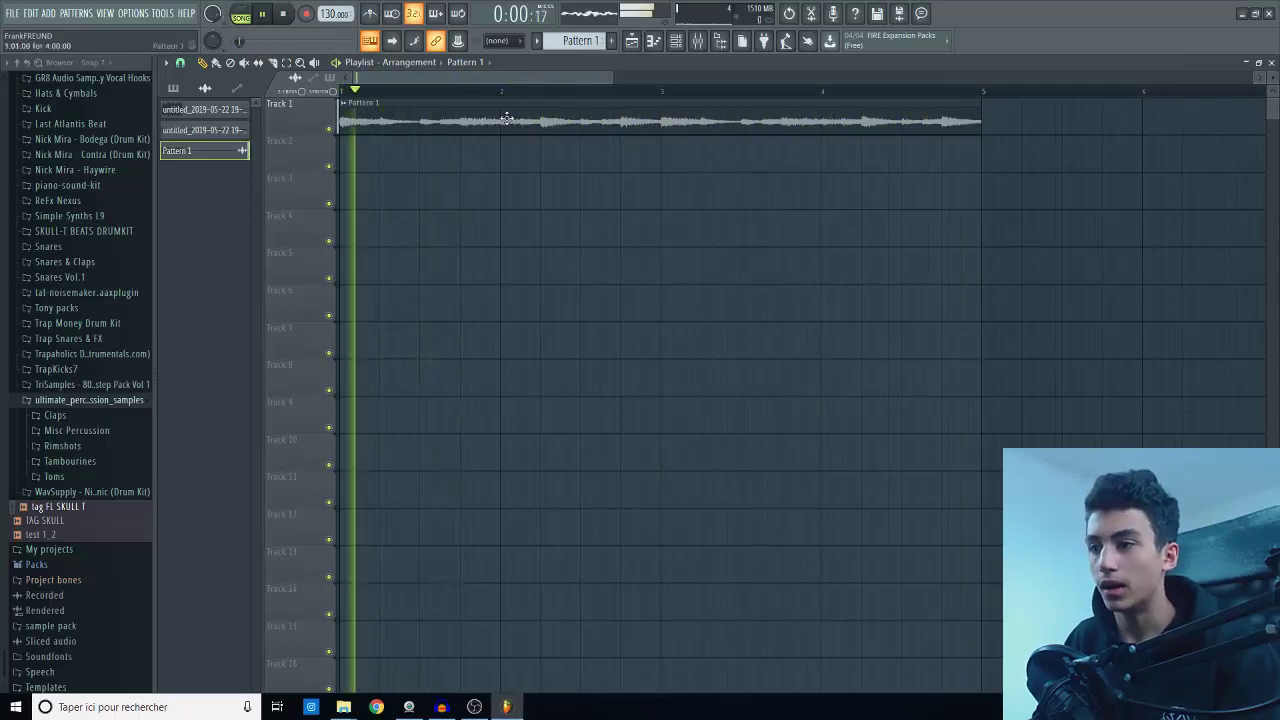
Normalize the Pattern 1 audio clip in its channel settings.
double_click(507, 119)
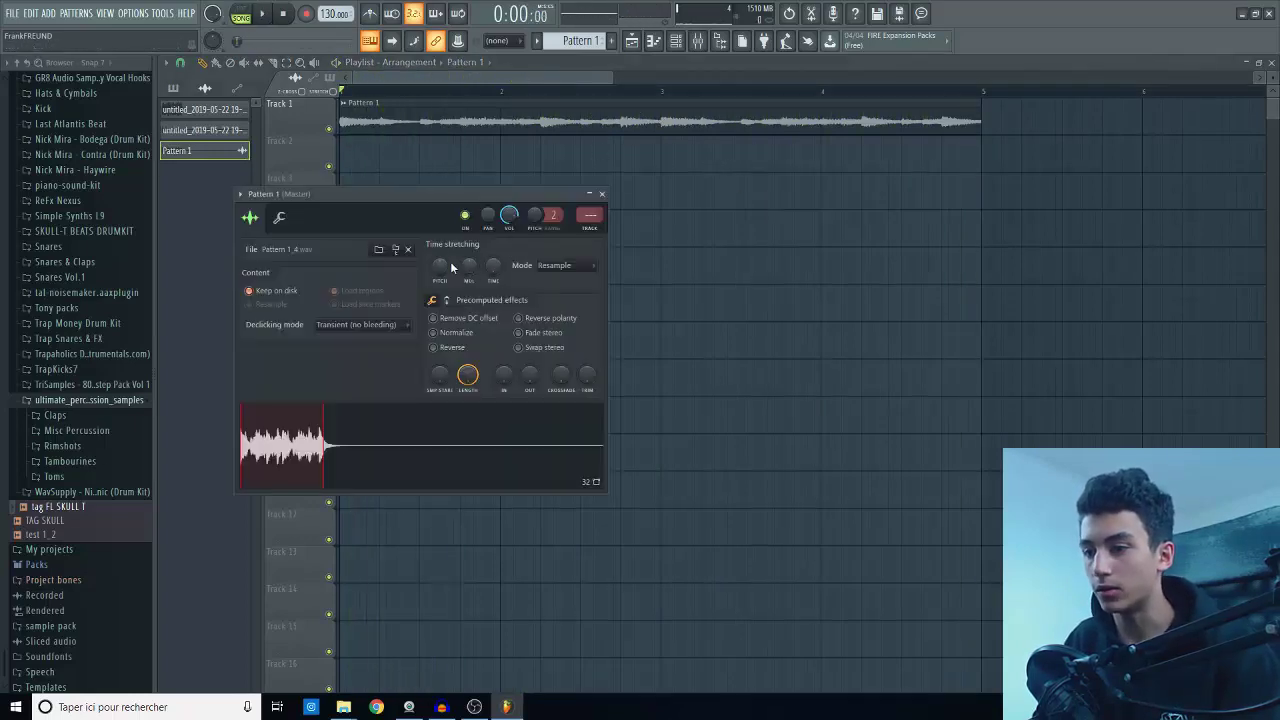
click(456, 333)
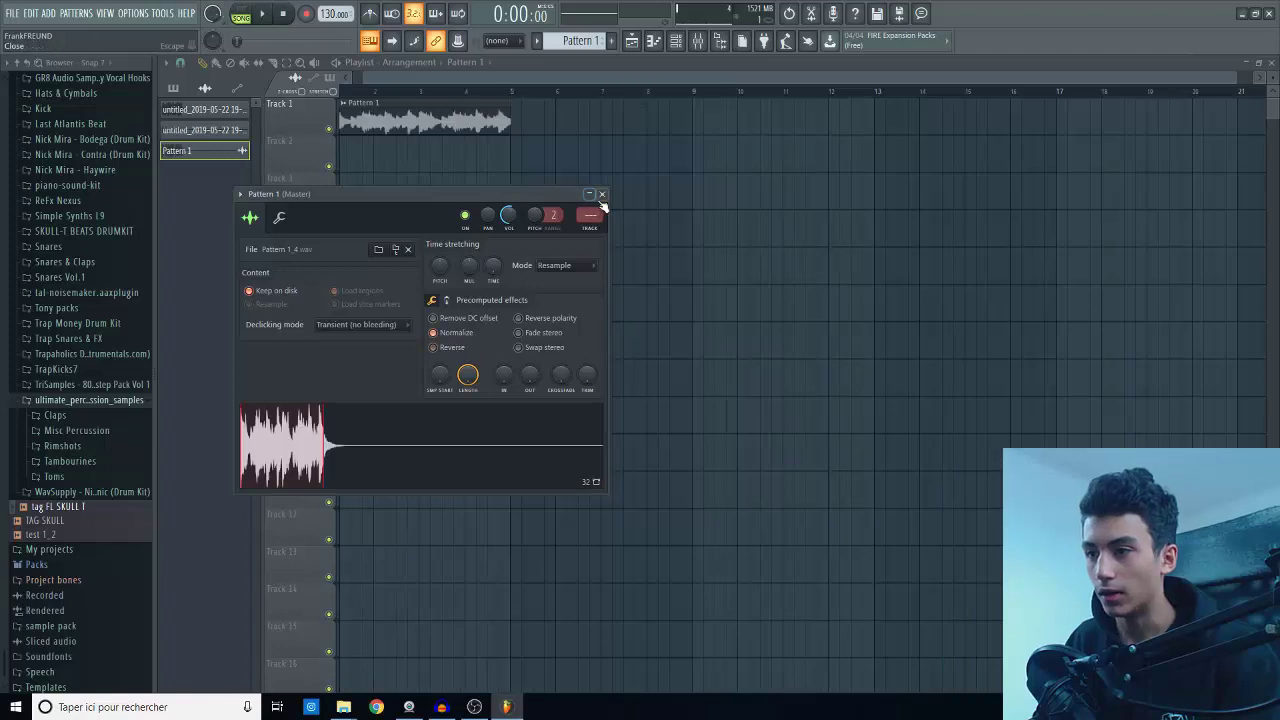
click(602, 194)
click(343, 103)
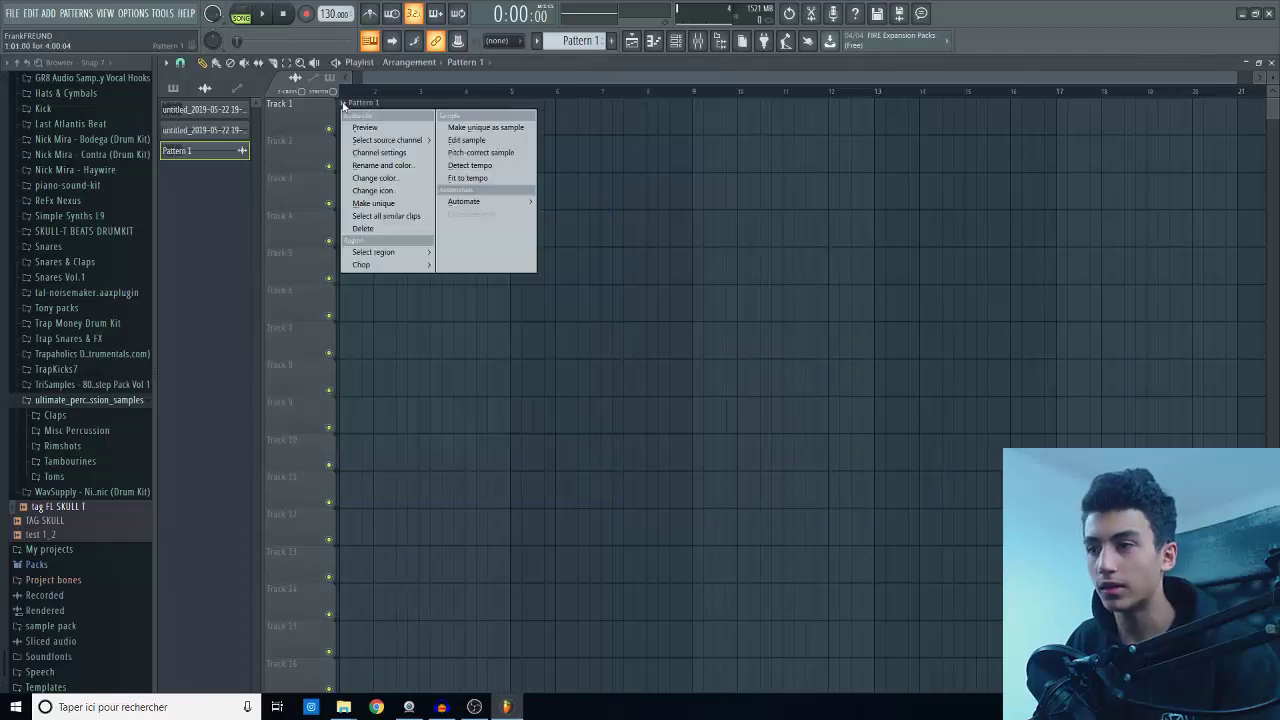
click(655, 266)
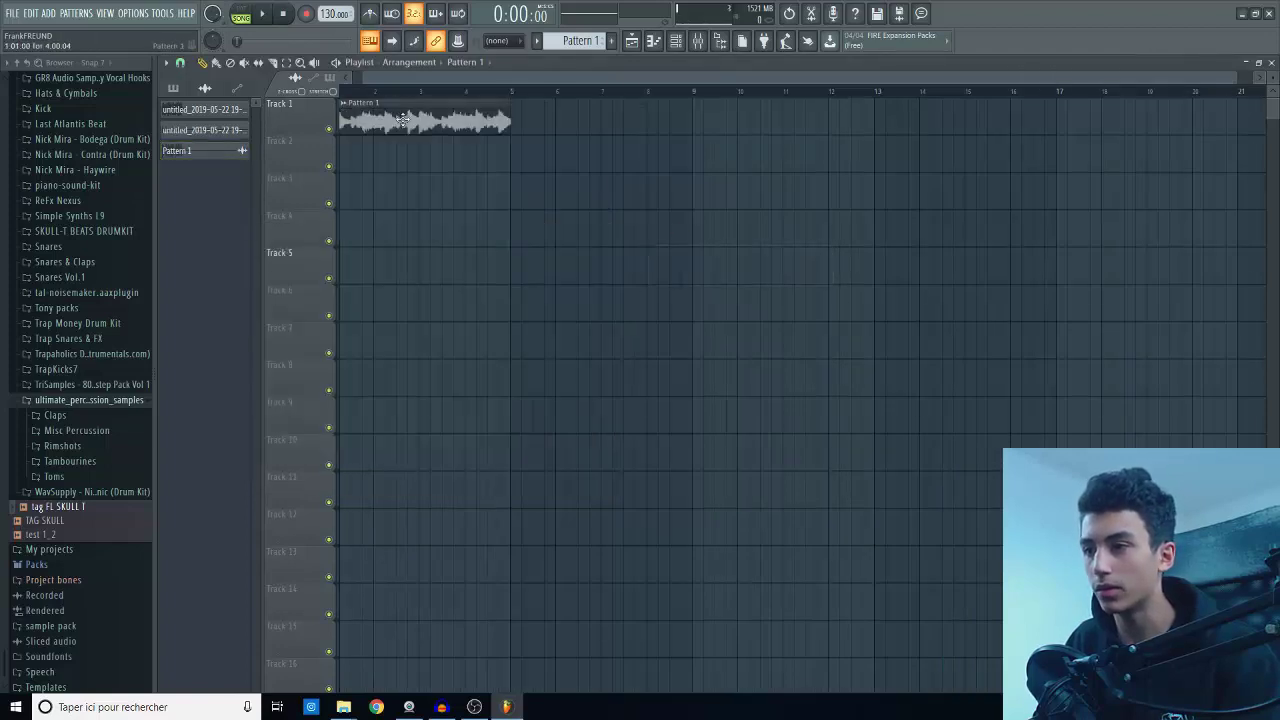
Route the Pattern 1 audio clip to mixer track 3 and add Fruity Parametric EQ 2 to that track's first effect slot.
double_click(402, 119)
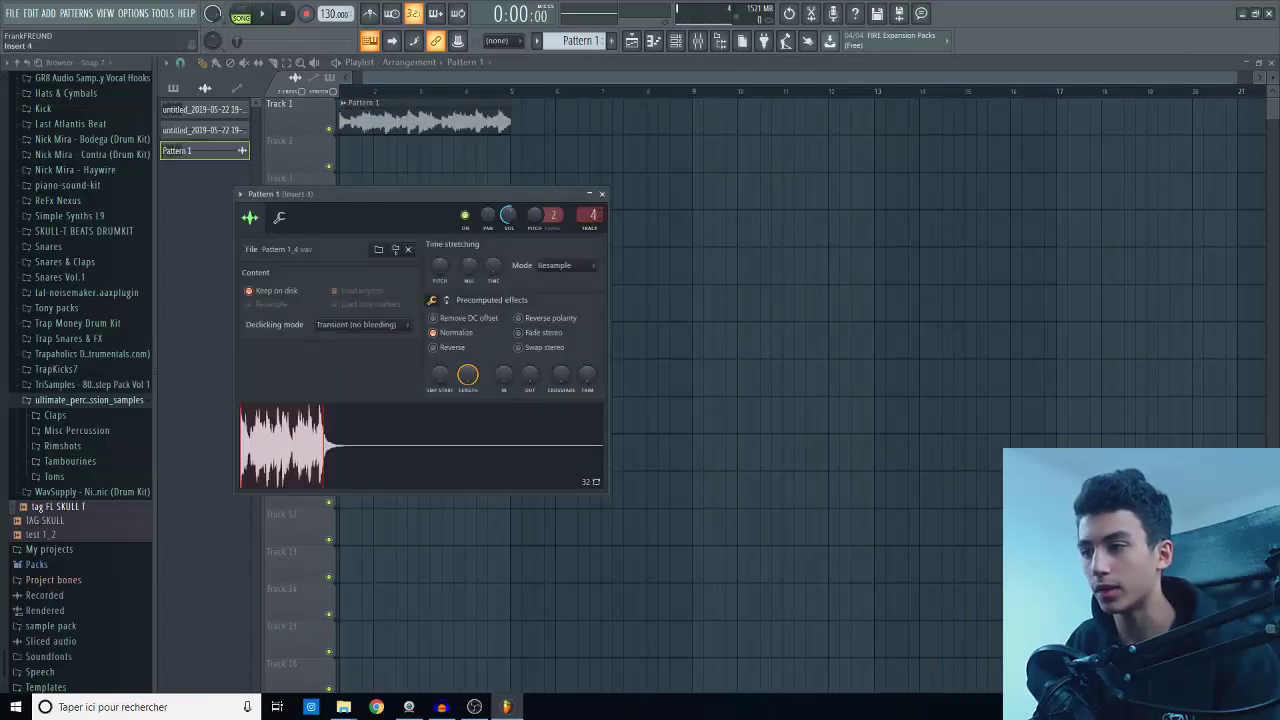
click(698, 41)
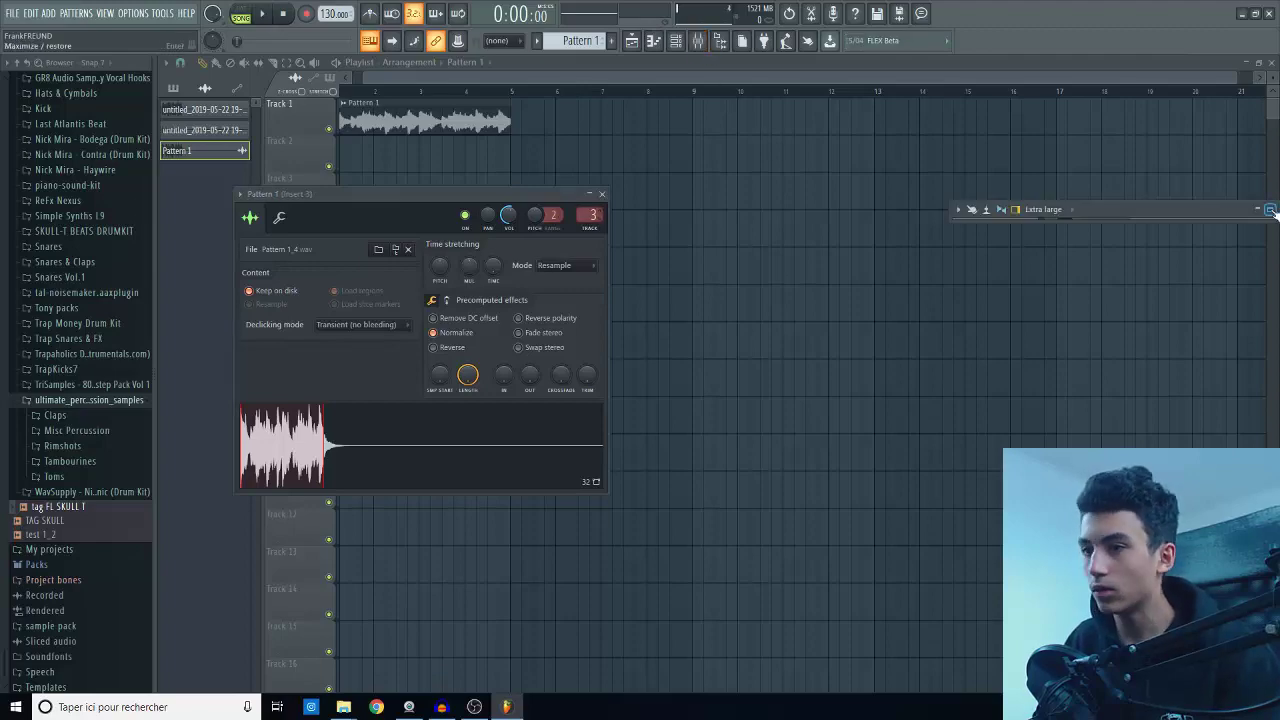
click(1270, 210)
click(1150, 104)
mouse_move(1153, 122)
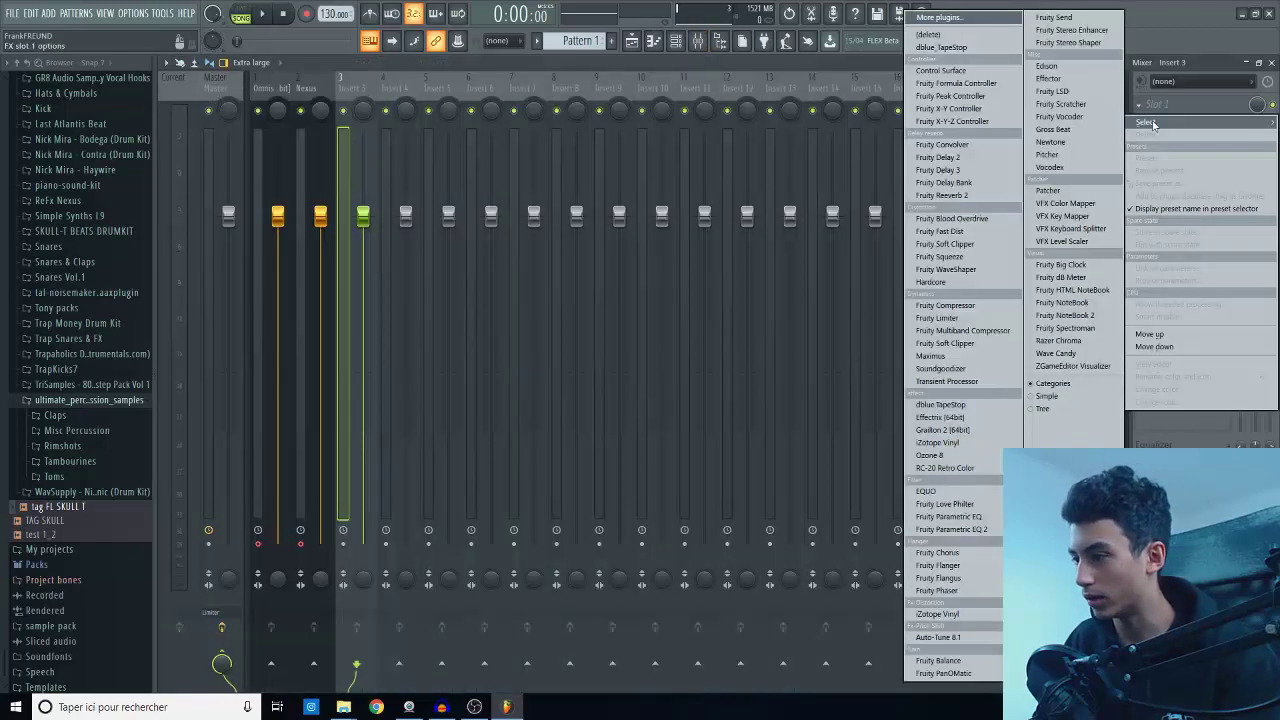
click(953, 529)
Load the EQ's 20Hz + 18kHz cut preset during playback and raise its low cut into the low-mid range.
key(space)
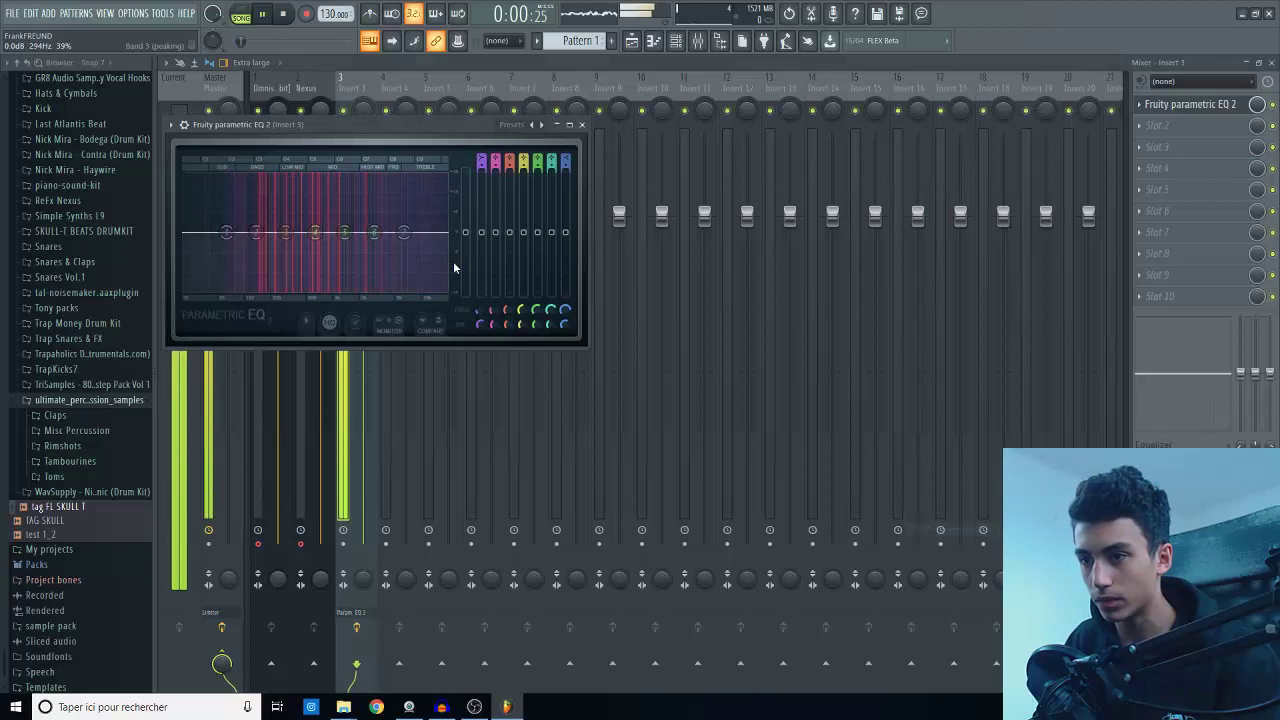
click(536, 125)
click(573, 169)
click(542, 125)
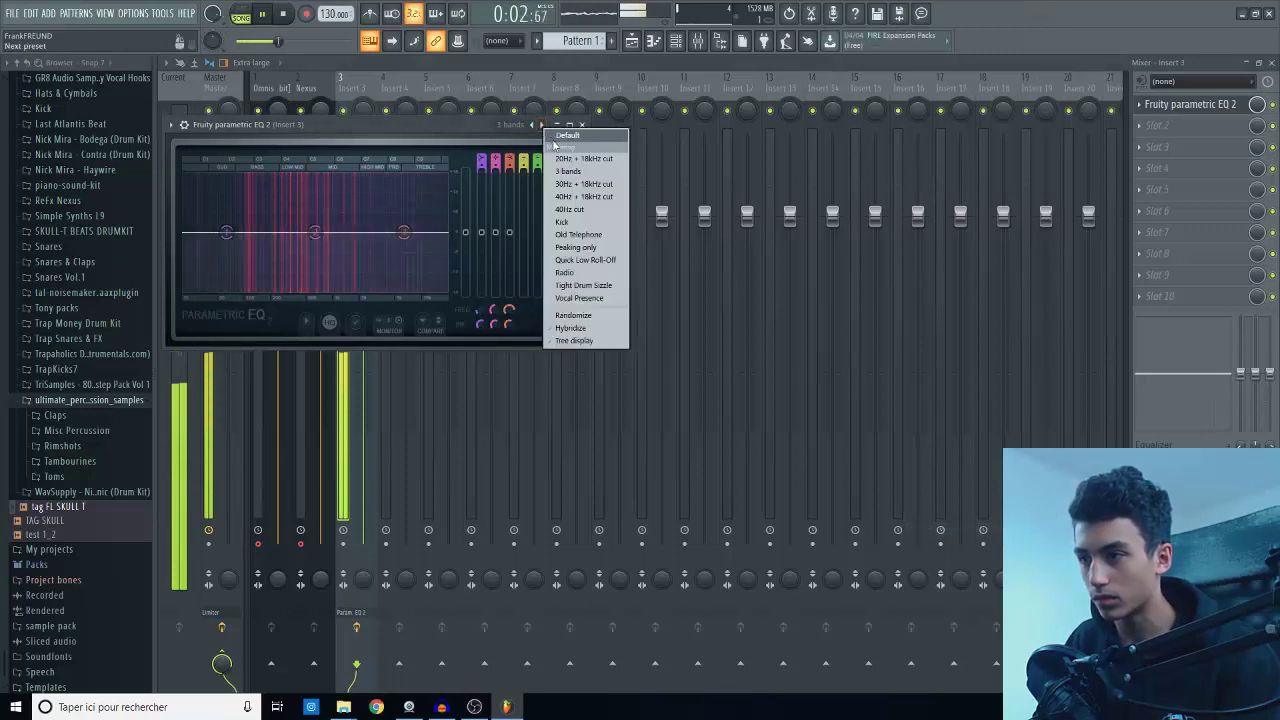
click(553, 159)
drag(185, 233, 282, 233)
drag(448, 233, 490, 248)
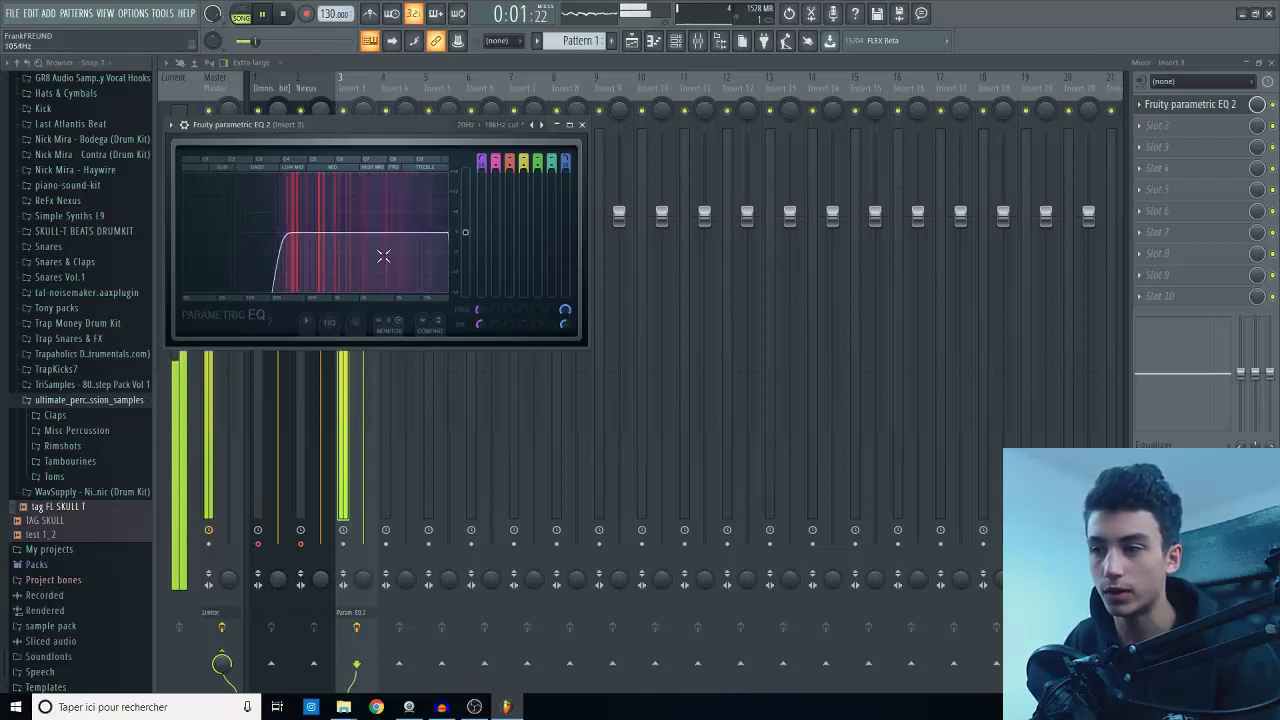
Add Fruity Reeverb 2, Fruity Chorus and Gross Beat to effect slots 2 to 4 of mixer track 3.
click(1156, 131)
click(960, 196)
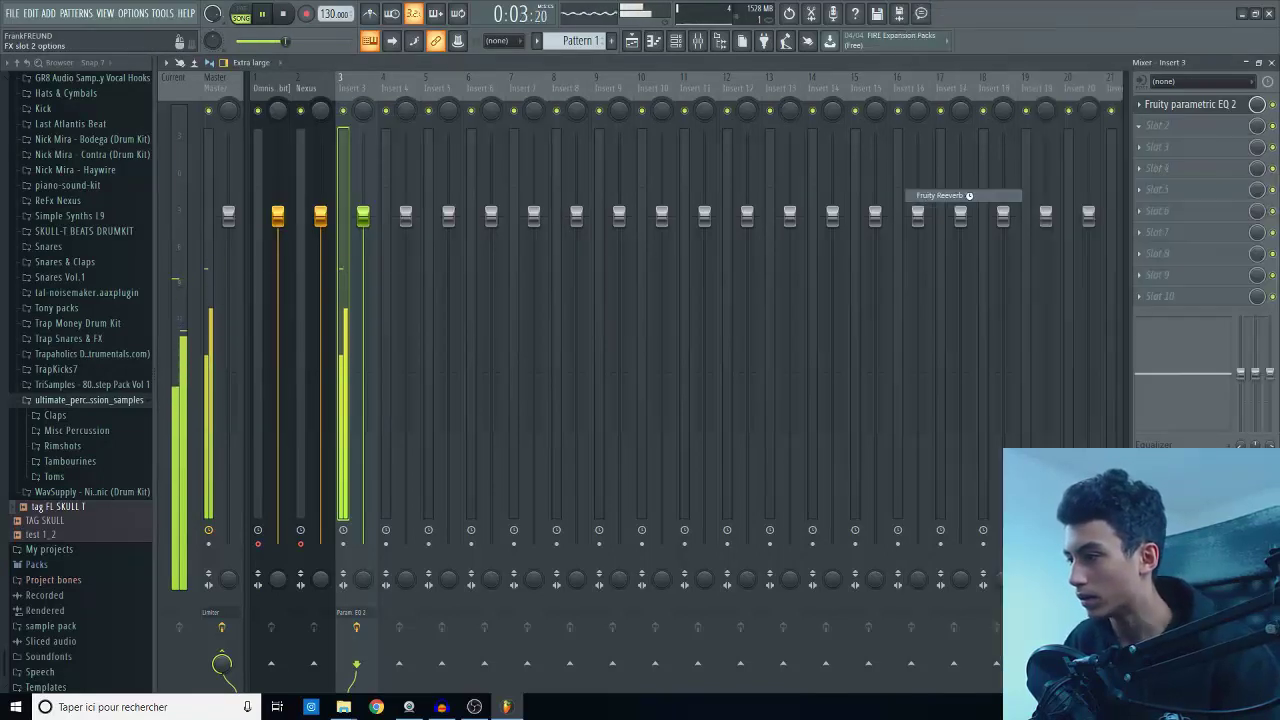
click(1180, 147)
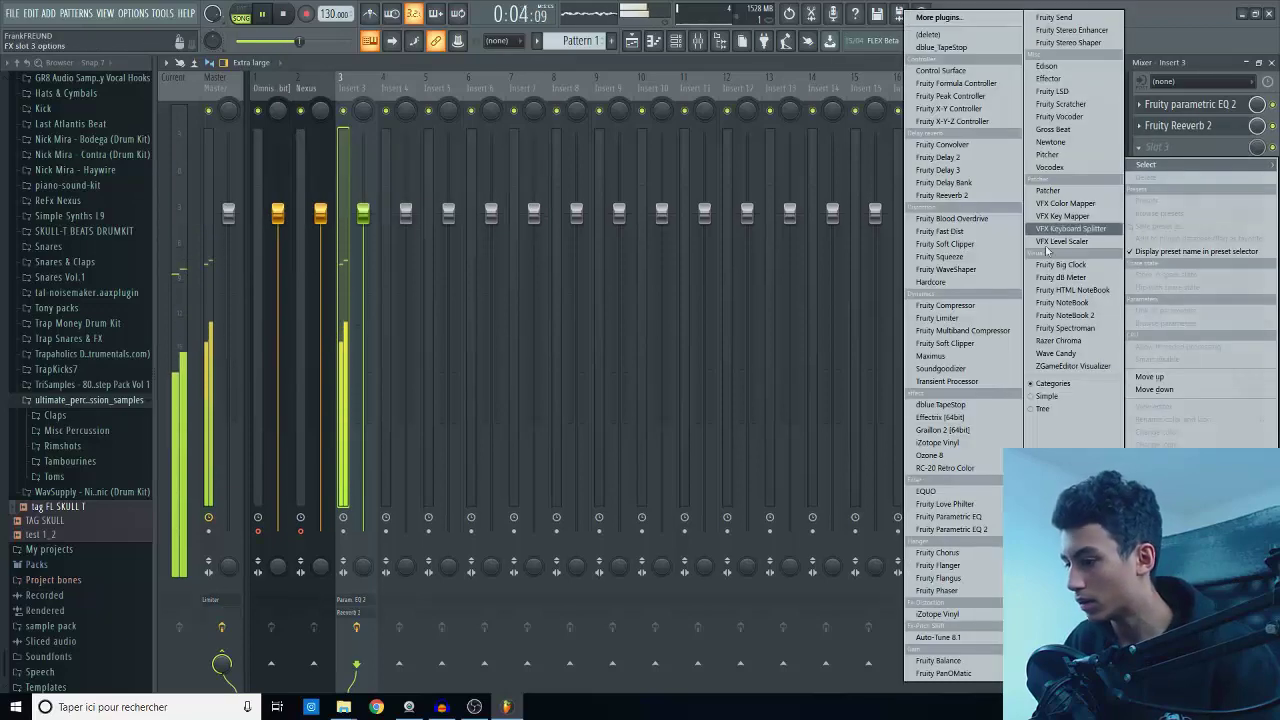
click(950, 565)
click(1229, 168)
click(960, 320)
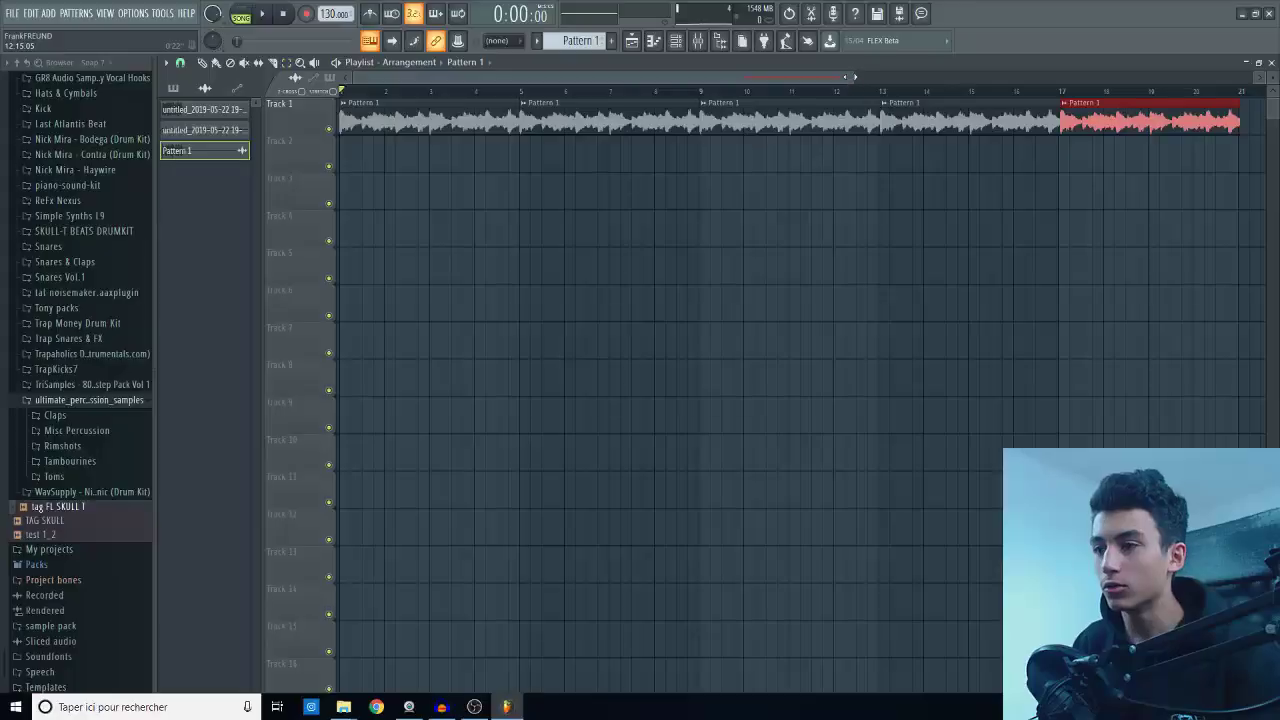
Make the first Pattern 1 clip on Track 1 unique as a sample, saving it as frefeferferg.
drag(849, 77, 1150, 145)
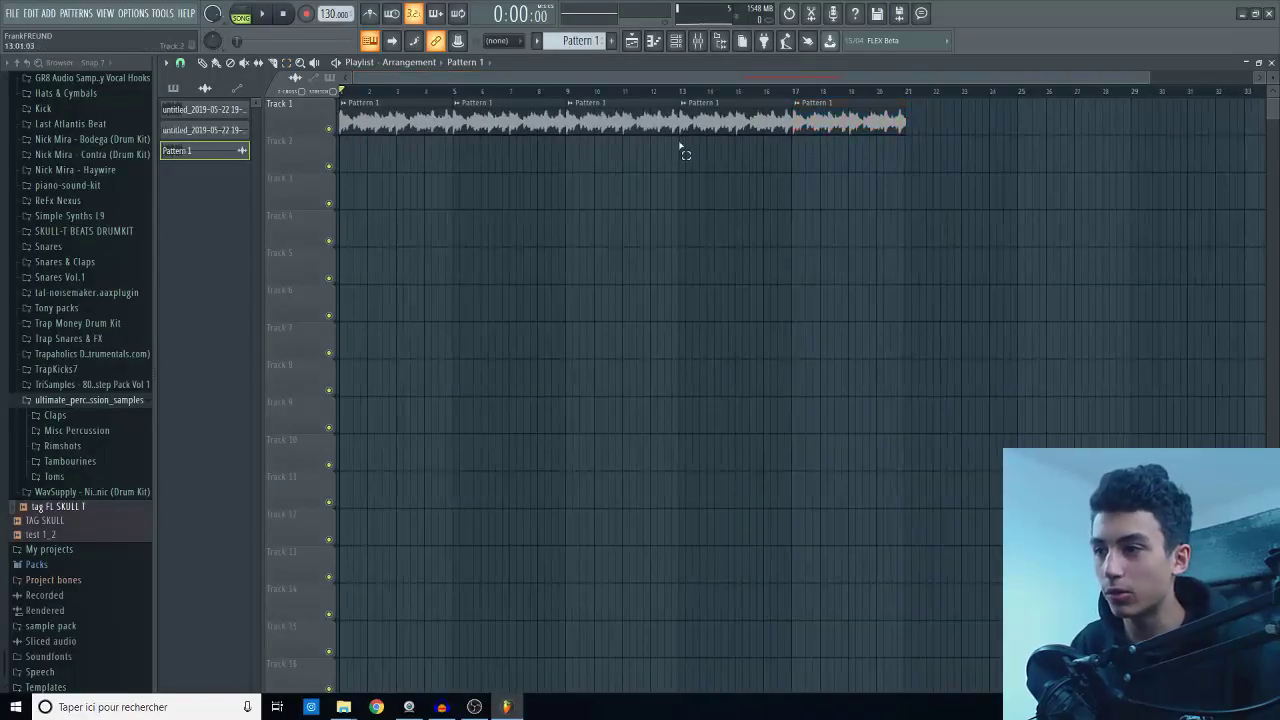
click(341, 109)
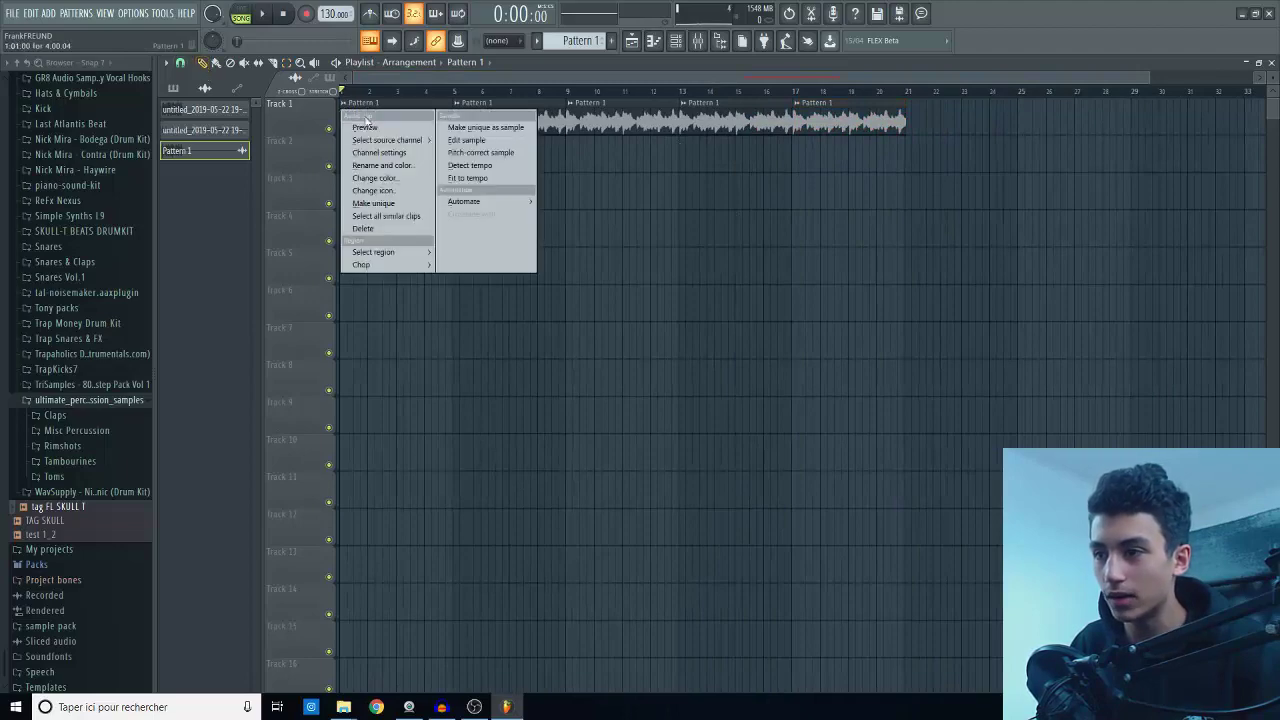
click(489, 128)
text(f)
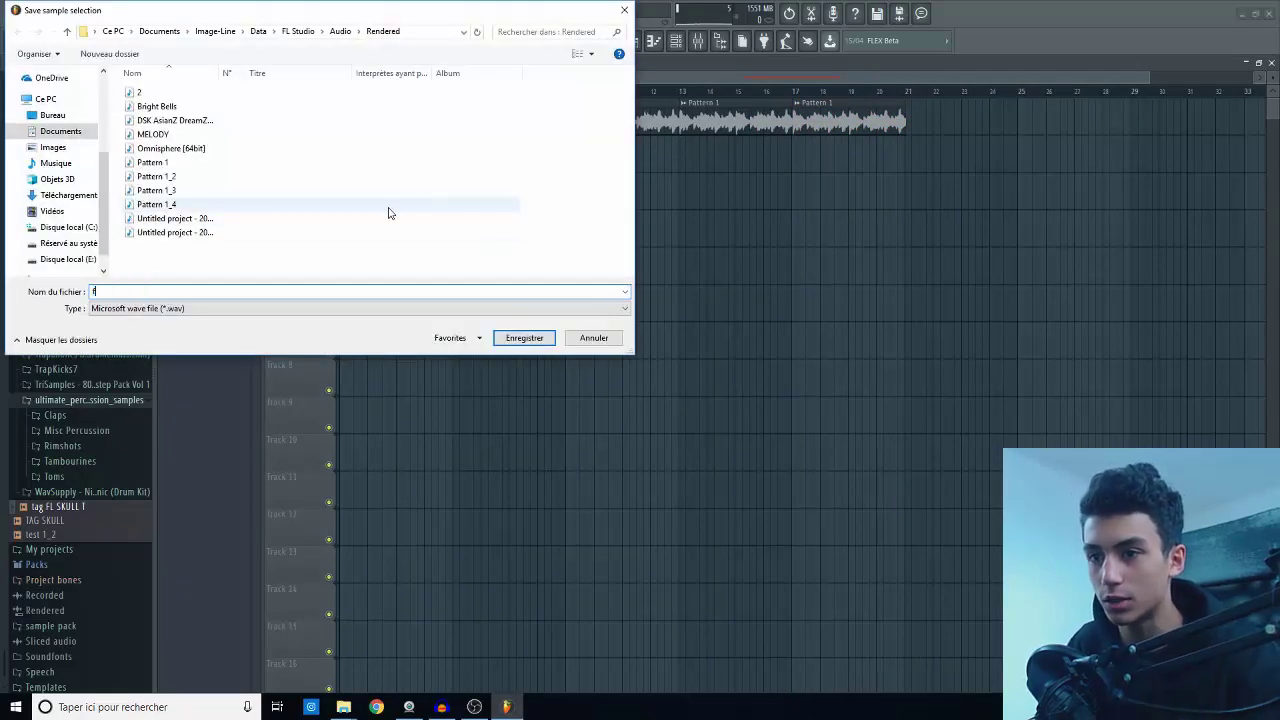
text(refeferferg)
click(505, 341)
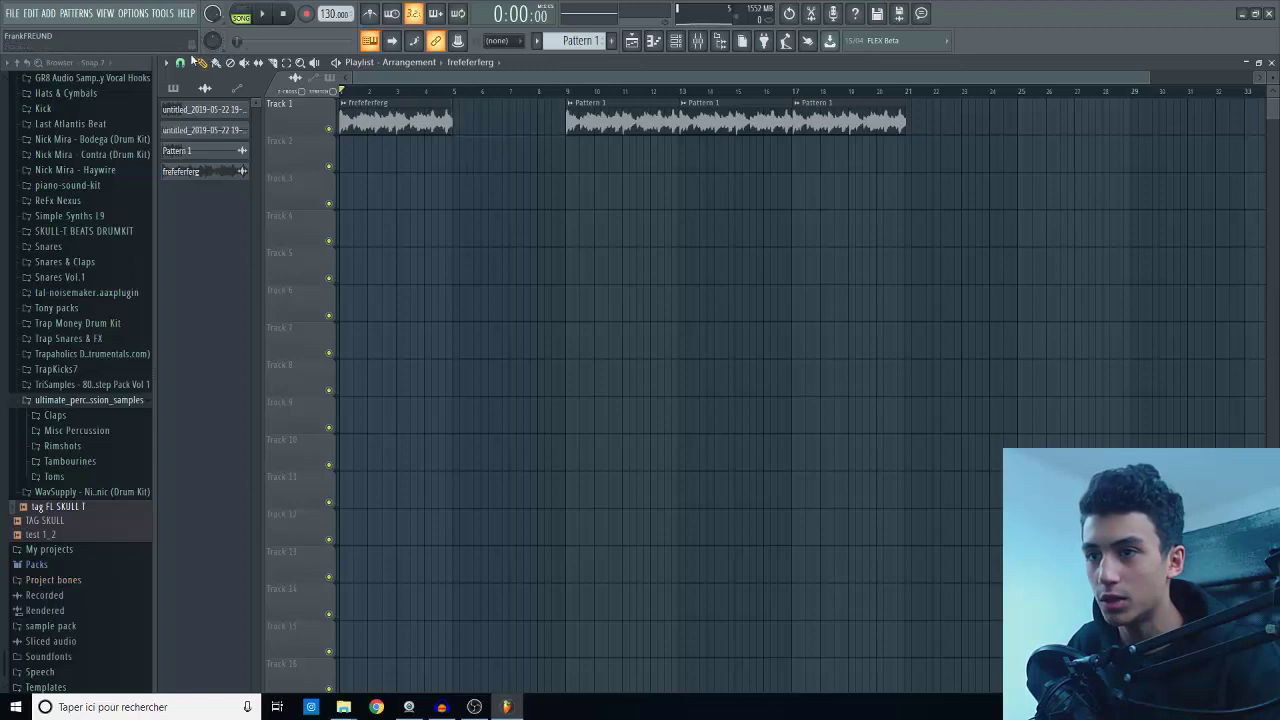
Change the playlist snap setting, fill bars 5 to 9 of Track 1 with a frefeferferg clip and check its channel settings.
click(181, 62)
click(196, 253)
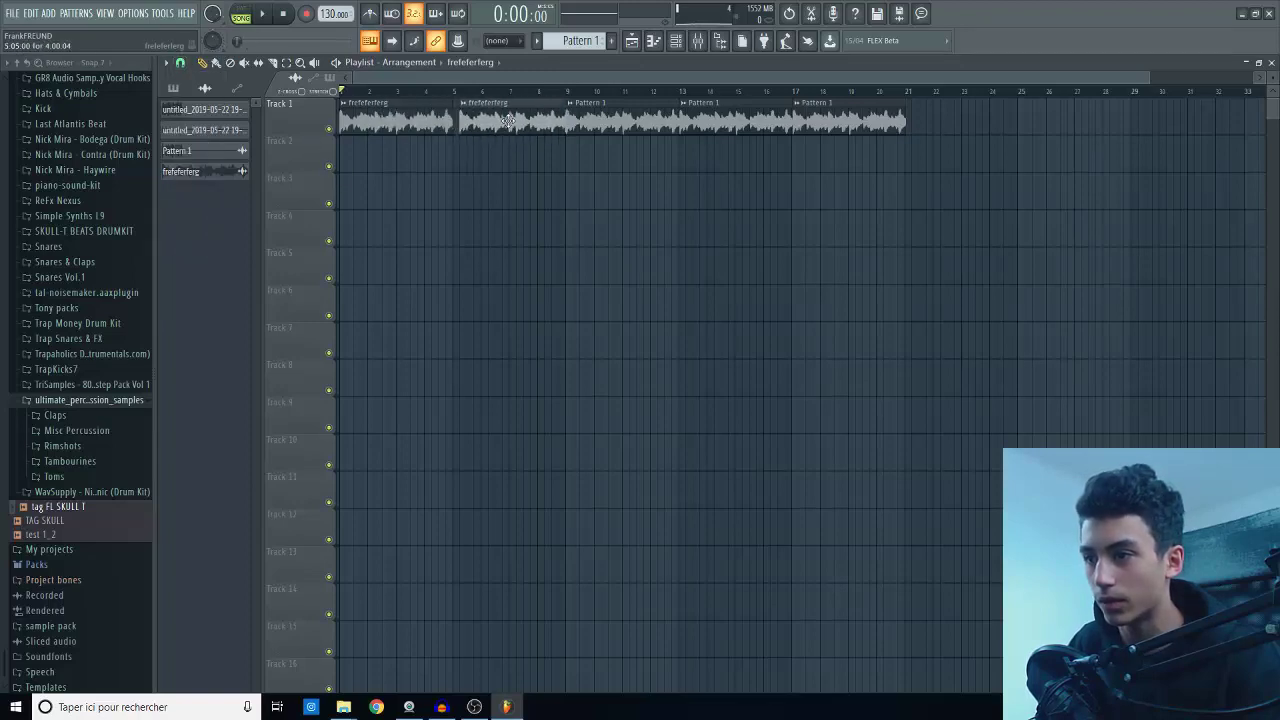
double_click(349, 108)
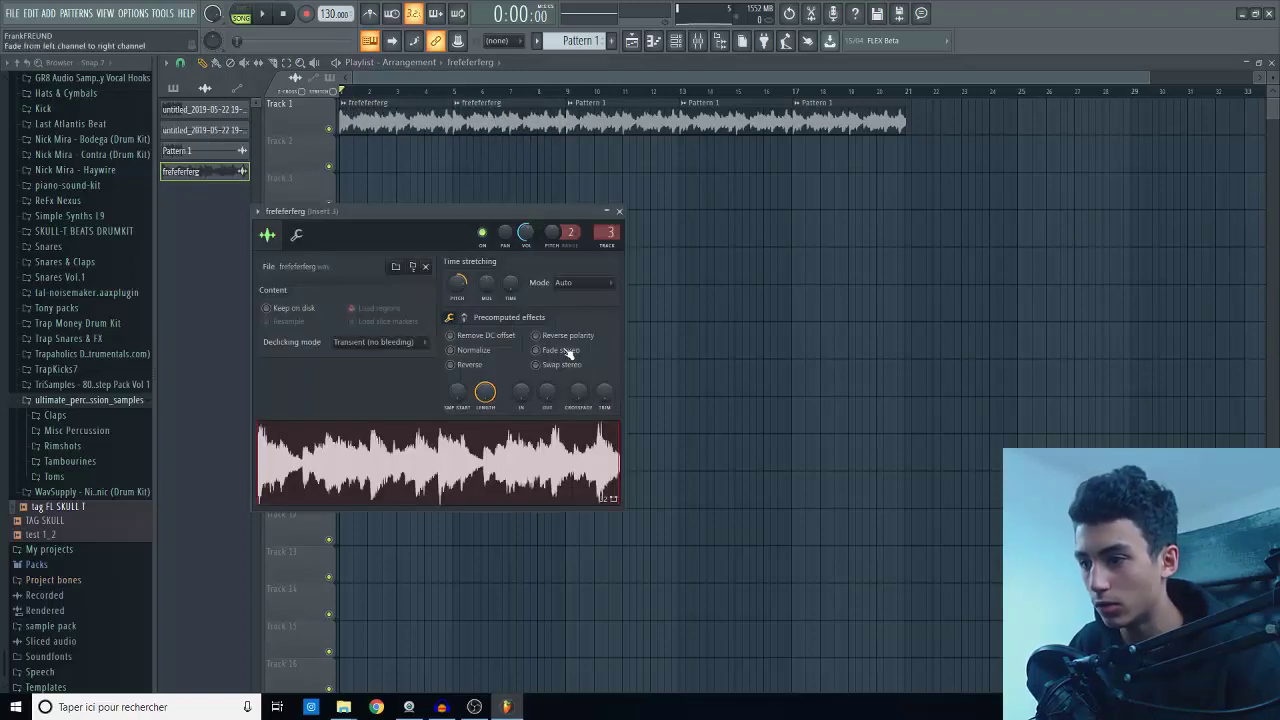
click(619, 212)
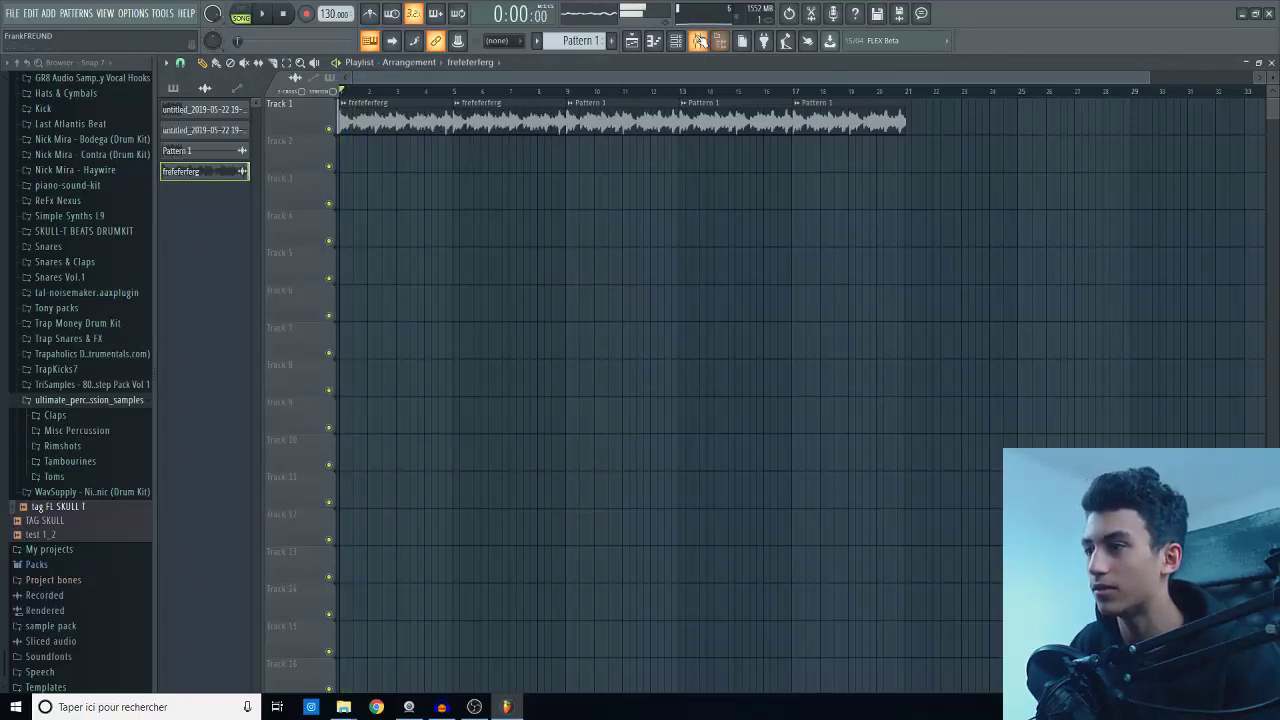
Disable Gross Beat on mixer track 3, start playback and return to the playlist.
click(698, 40)
click(1270, 211)
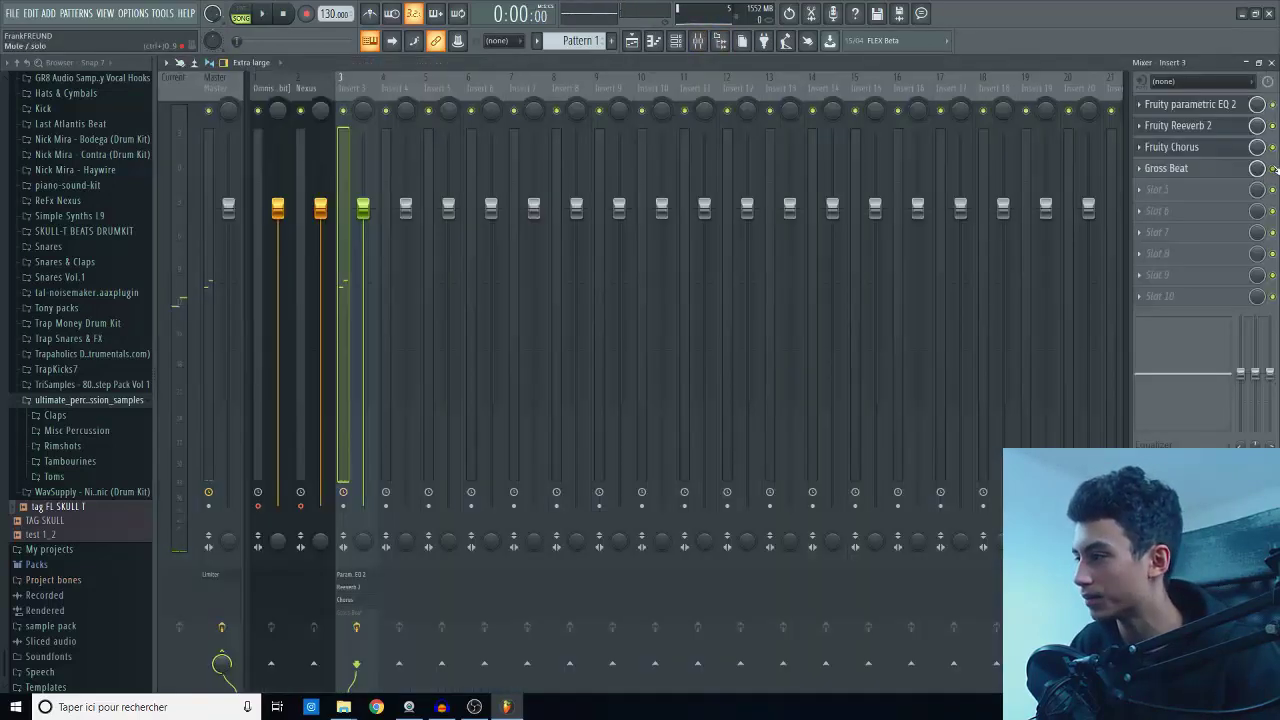
key(space)
click(1247, 63)
Move the Pattern 1 clips at bars 9 and 13 down to Track 2 and play the transition around bar 9.
click(615, 135)
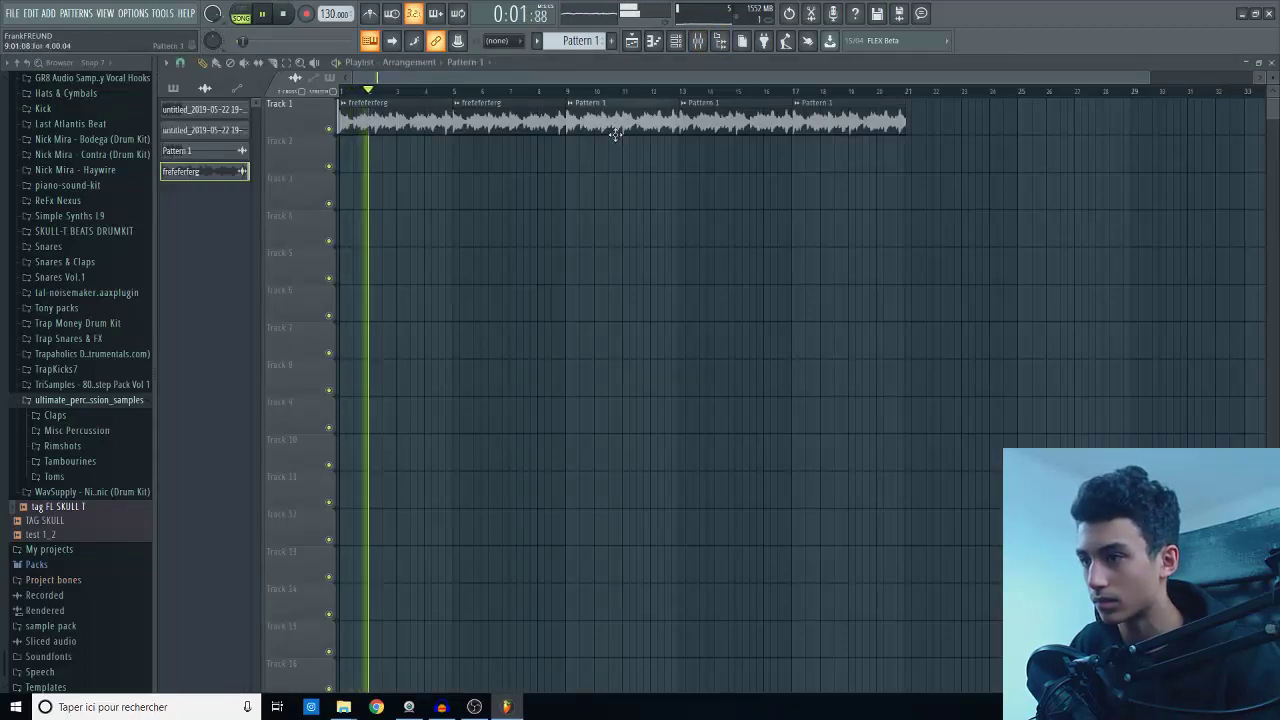
drag(615, 133, 617, 171)
drag(715, 130, 715, 171)
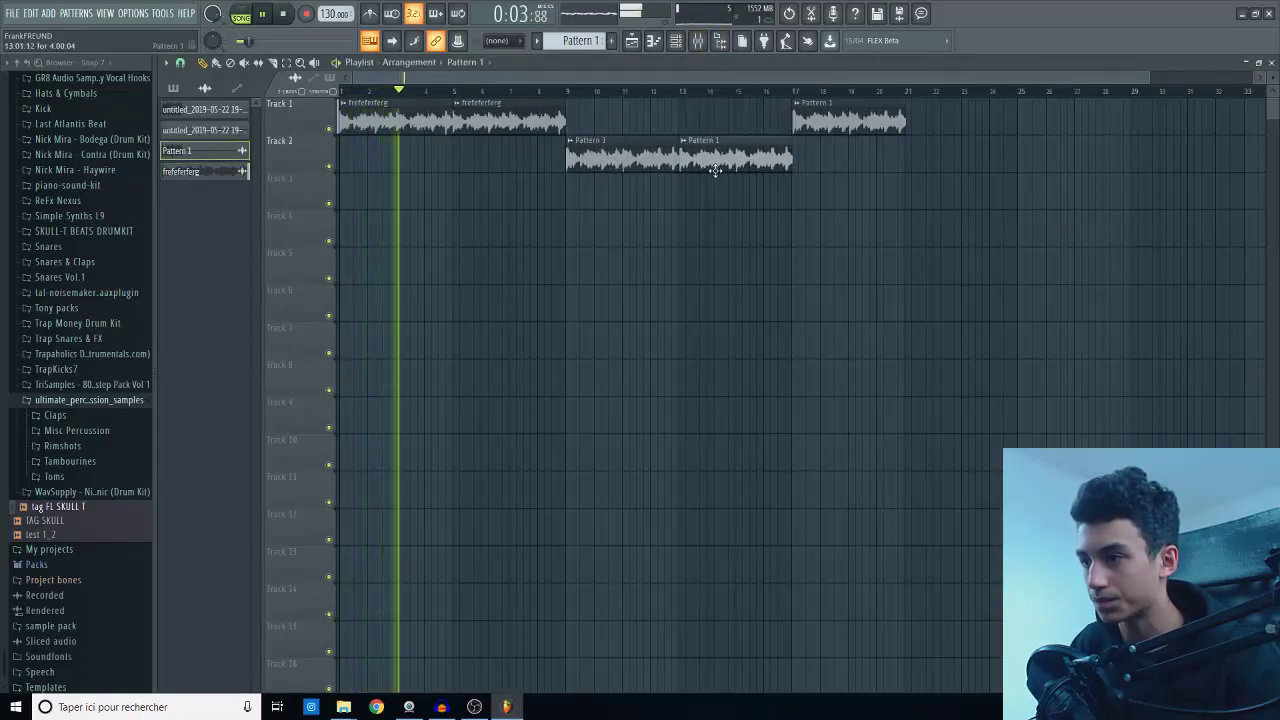
click(557, 93)
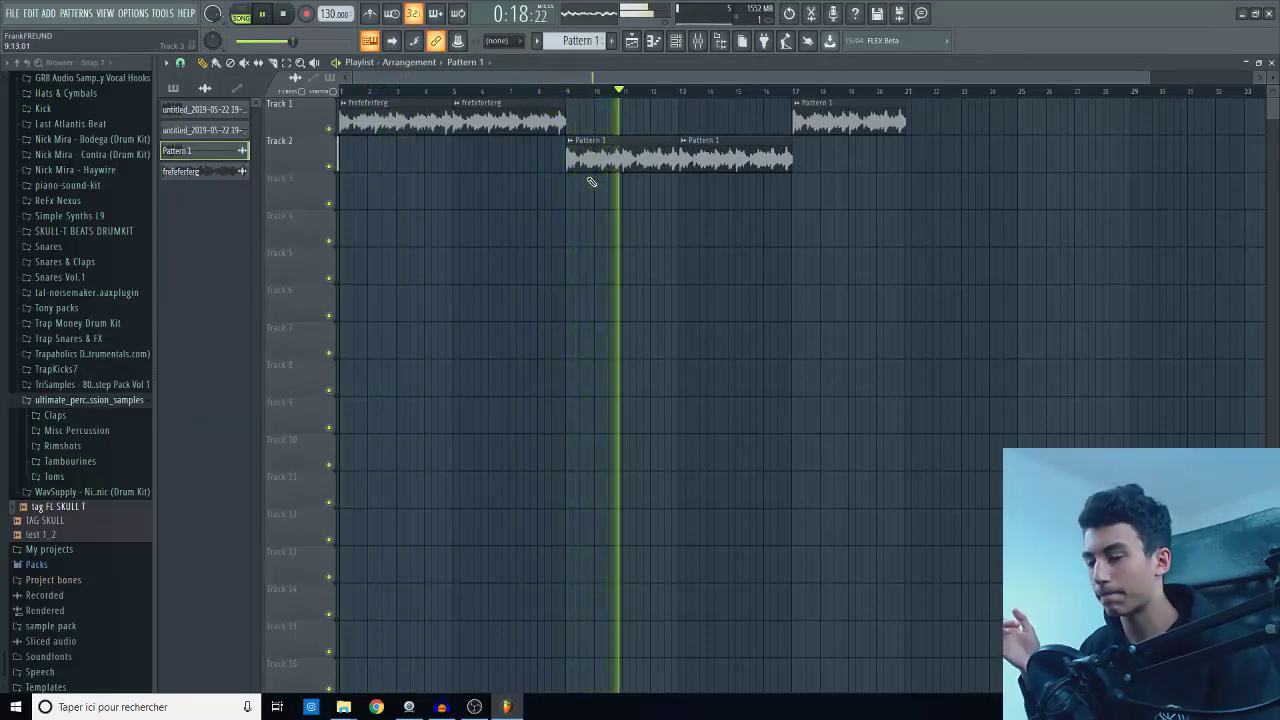
key(space)
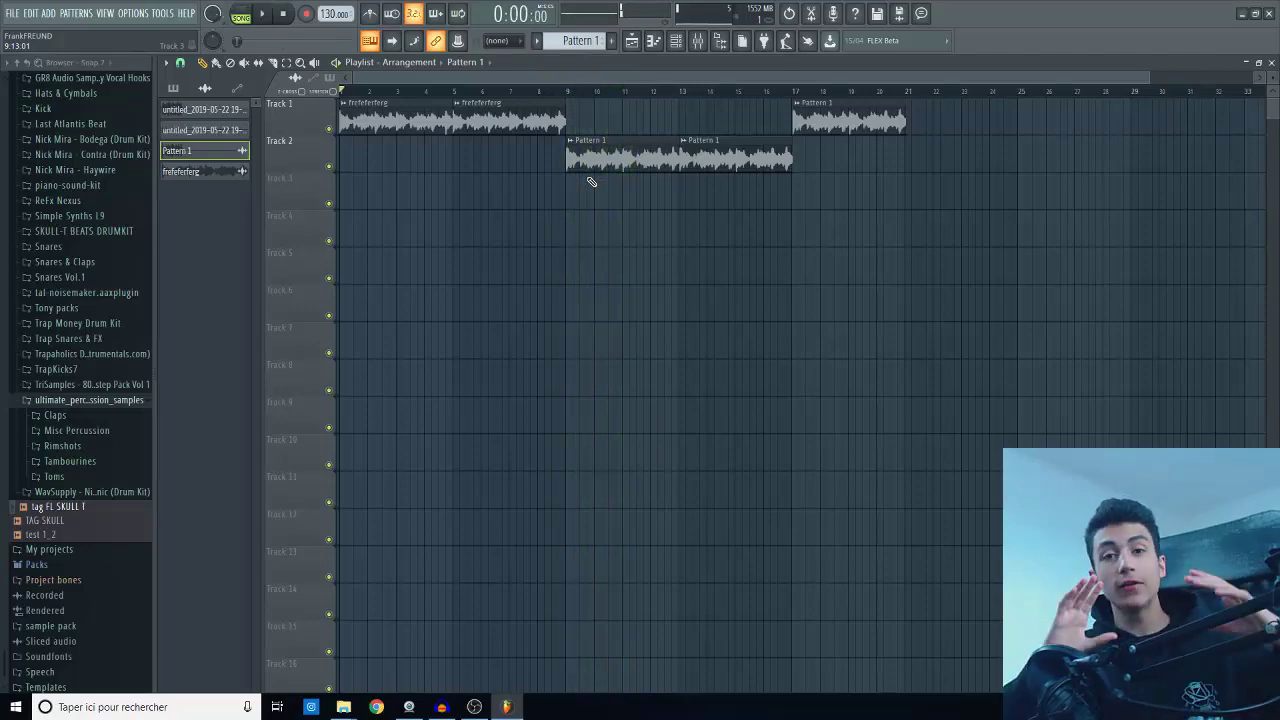